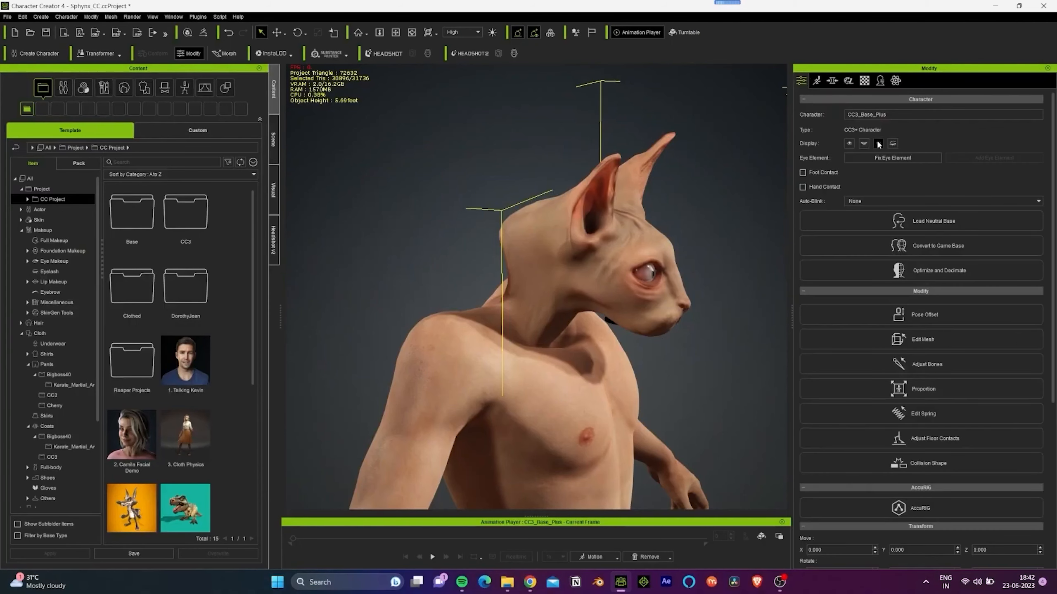
Open the Headshot v2 plugin and set it to image-based head creation
{"action": "left_click", "coordinate": [924, 338]}
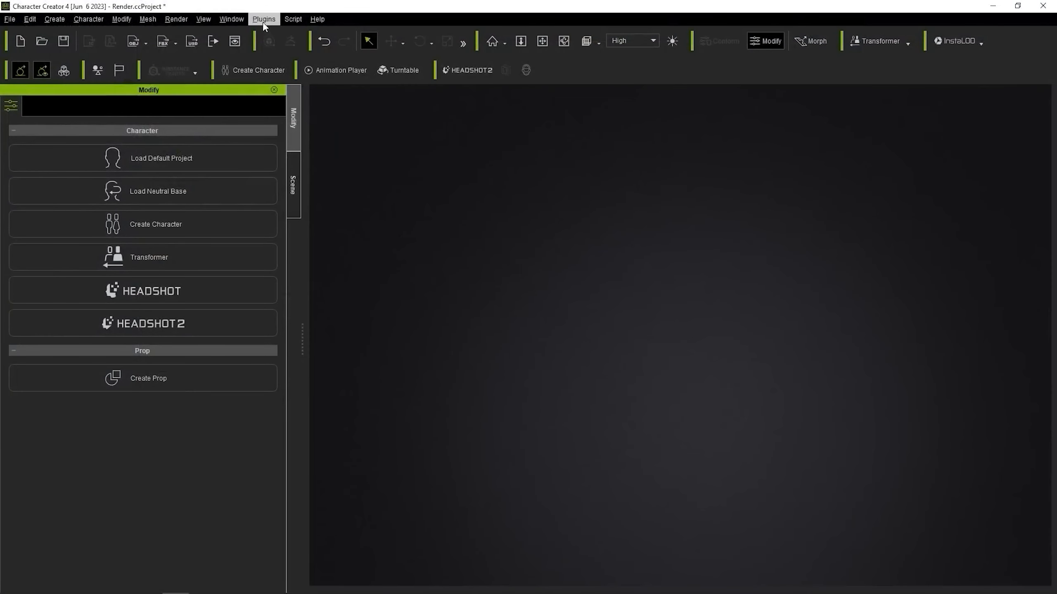
{"action": "left_click", "coordinate": [264, 22]}
{"action": "mouse_move", "coordinate": [273, 54]}
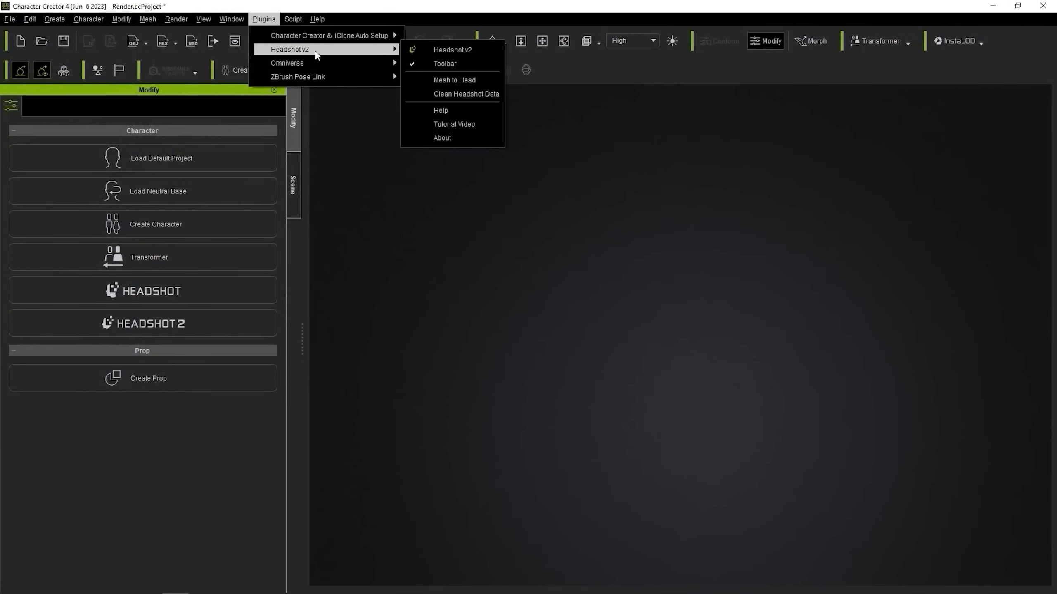
{"action": "left_click", "coordinate": [443, 50]}
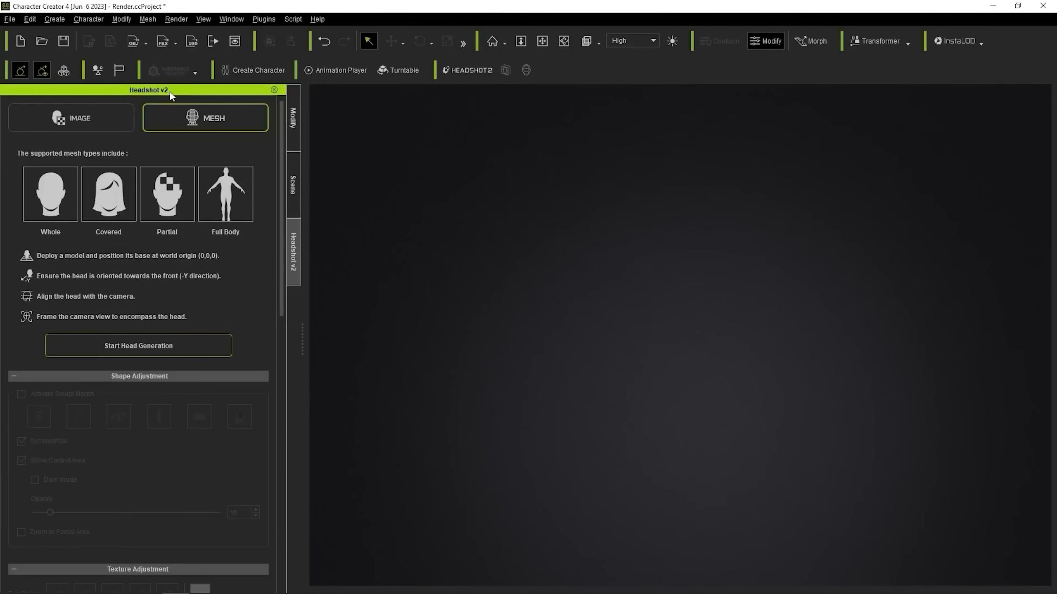
{"action": "left_click", "coordinate": [83, 127]}
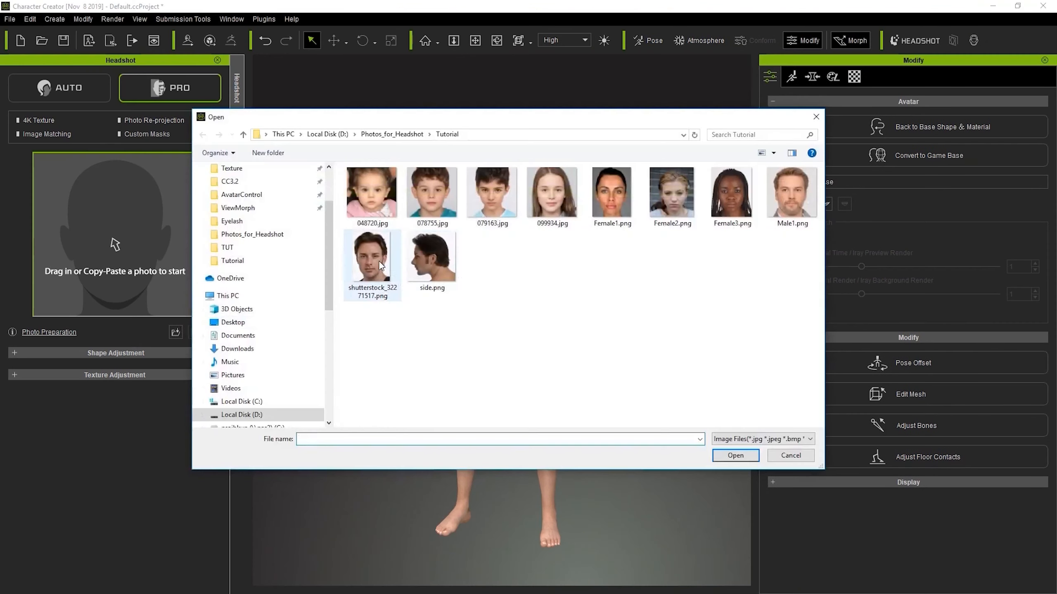
Load the portrait photo shutterstock_32271517.png as the source image for the head
{"action": "left_click", "coordinate": [381, 265]}
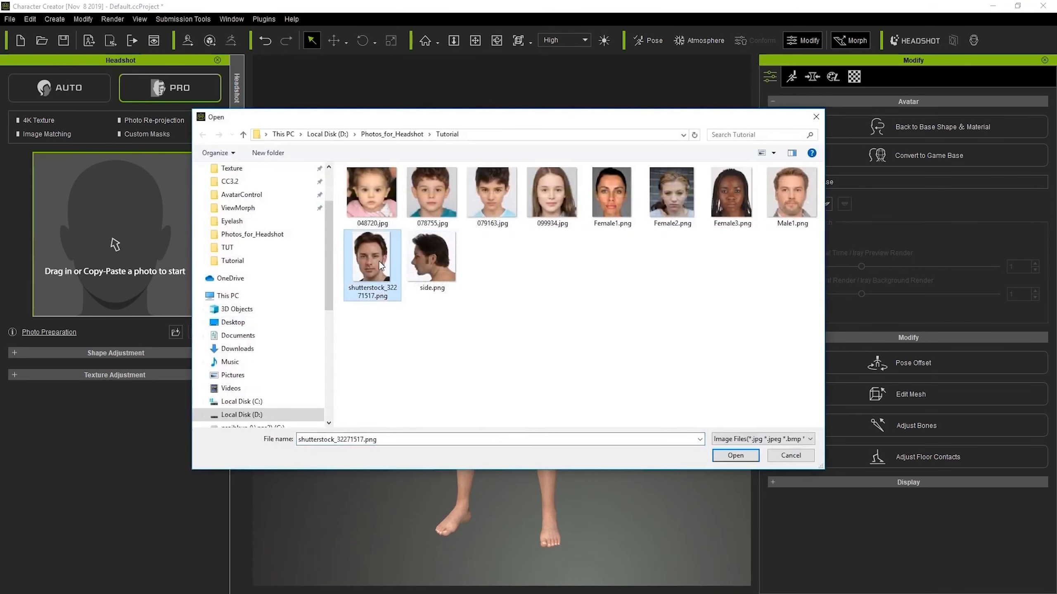
{"action": "double_click", "coordinate": [381, 265]}
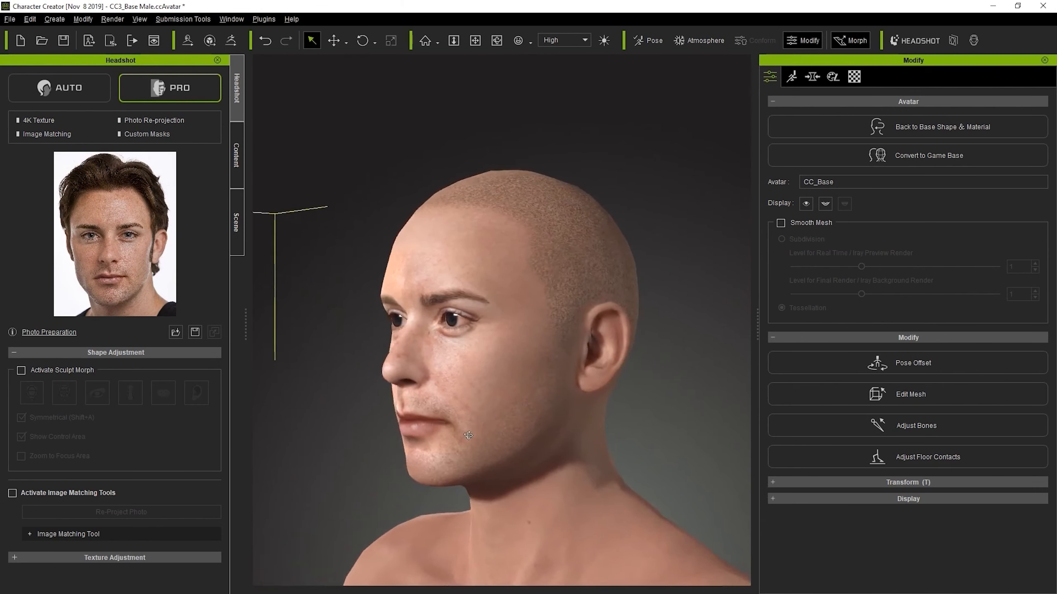
Overlay the reference photo at 44 opacity with the image matching tools and reshape both ears to match it
{"action": "left_click", "coordinate": [12, 493]}
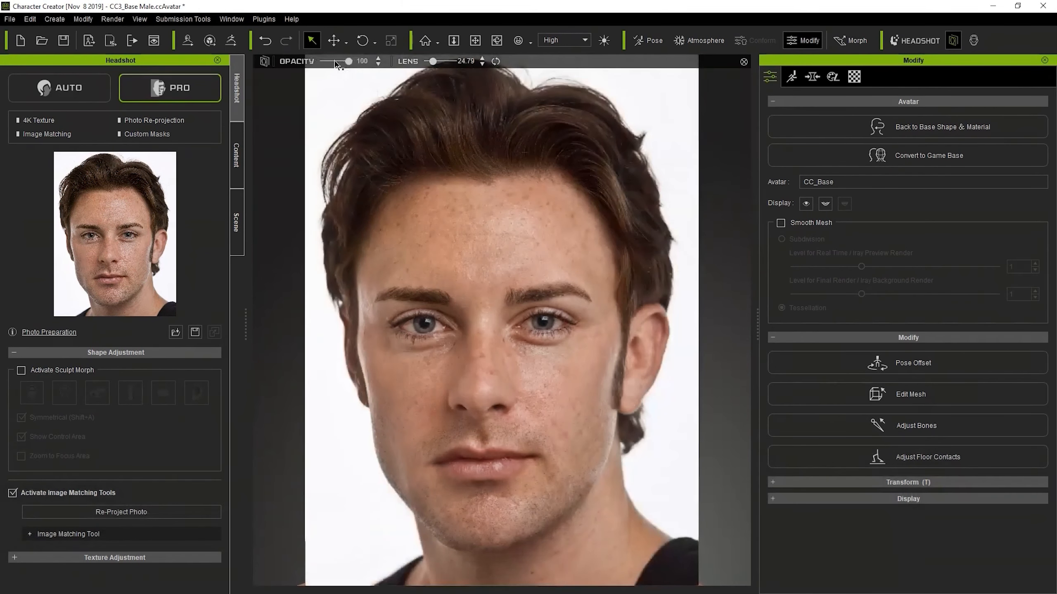
{"action": "left_click_drag", "start_coordinate": [345, 62], "coordinate": [327, 63]}
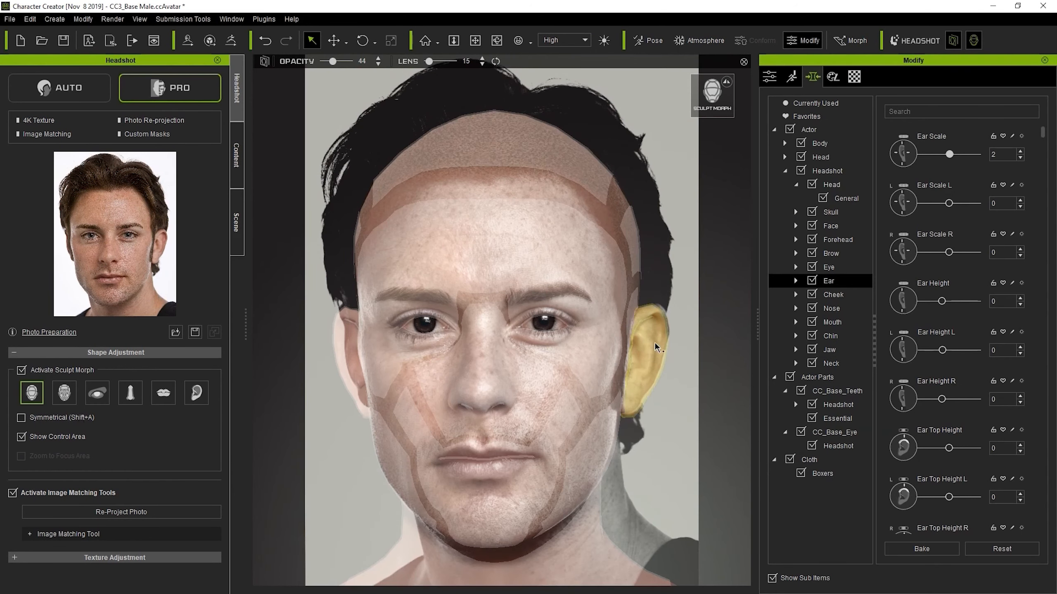
{"action": "mouse_move", "coordinate": [669, 340]}
{"action": "left_mouse_down"}
{"action": "mouse_move", "coordinate": [653, 334]}
{"action": "mouse_move", "coordinate": [669, 328]}
{"action": "left_mouse_up"}
{"action": "left_click_drag", "start_coordinate": [355, 340], "coordinate": [352, 340]}
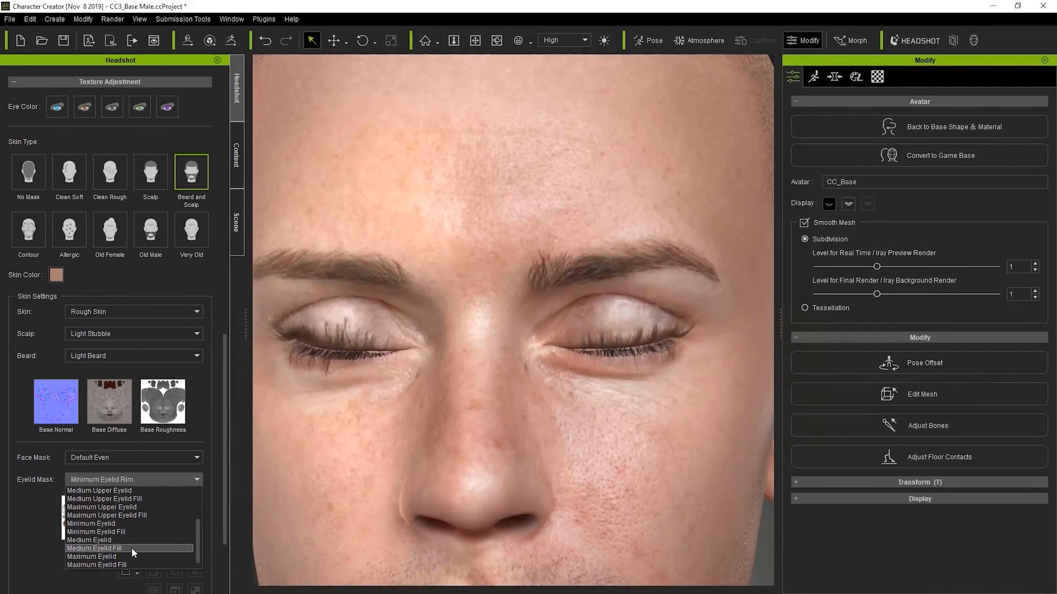
Set the eyelid mask to Medium Eyelid Fill and check the finished head from the side
{"action": "left_click", "coordinate": [132, 548]}
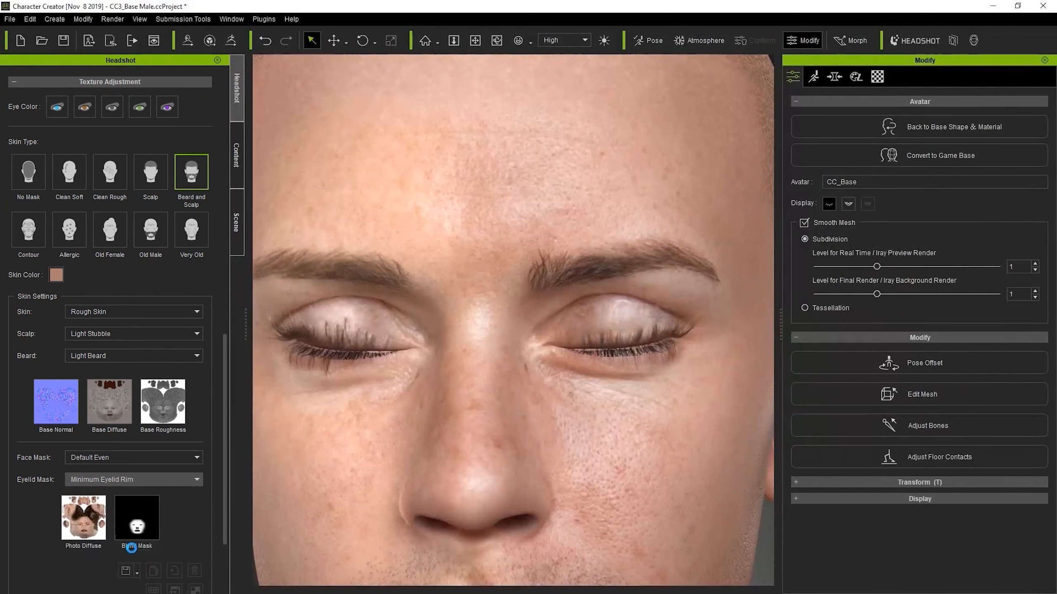
{"action": "scroll", "coordinate": [153, 566], "scroll_direction": "down", "scroll_amount": 3}
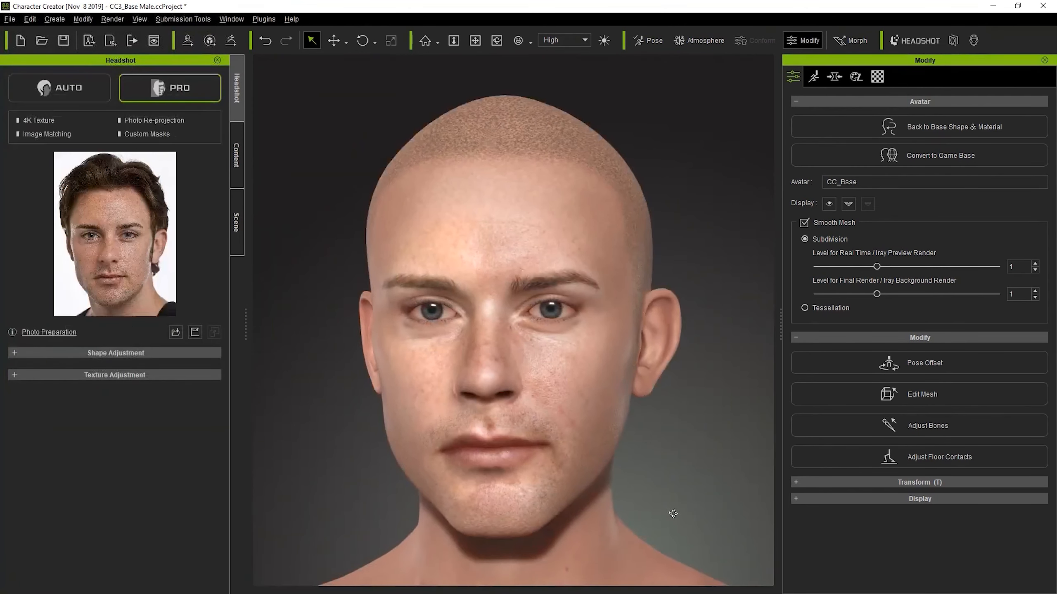
{"action": "right_click_drag", "start_coordinate": [673, 513], "coordinate": [506, 518]}
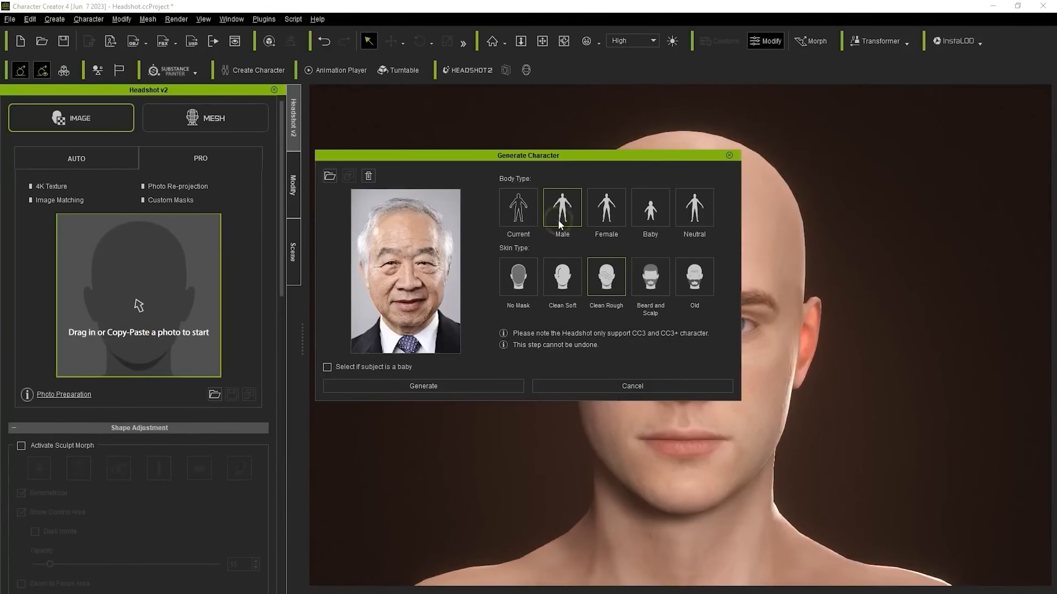
Generate a male character with Clean Rough skin from the elderly man's photo and view the head from another angle
{"action": "left_click", "coordinate": [437, 384]}
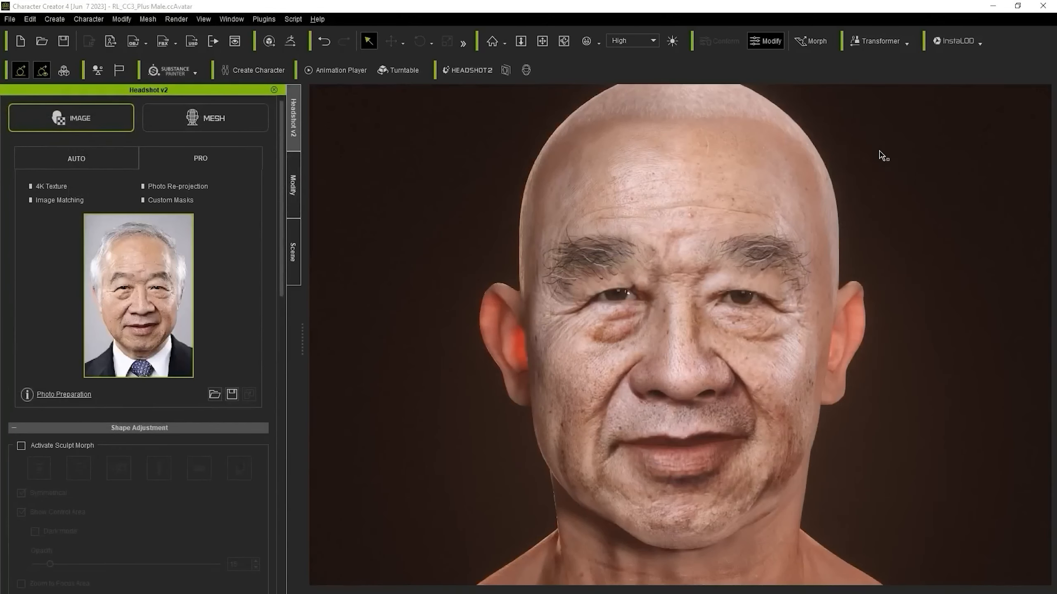
{"action": "right_click_drag", "start_coordinate": [880, 158], "coordinate": [564, 149]}
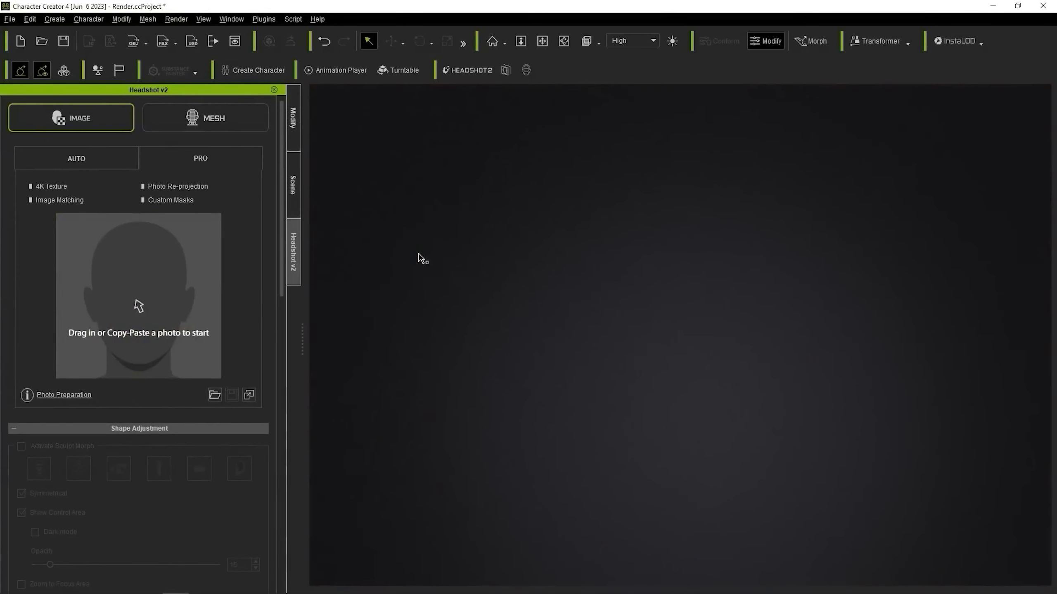
Reopen the Headshot v2 plugin, compare its image and mesh modes, and leave it in mesh mode
{"action": "left_click", "coordinate": [189, 121]}
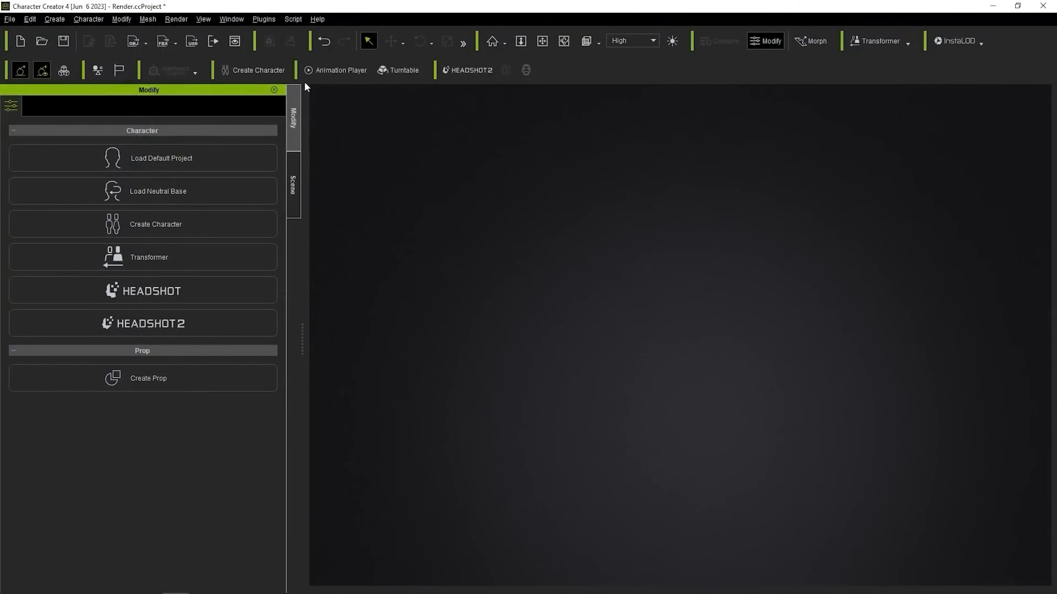
{"action": "left_click", "coordinate": [263, 23]}
{"action": "mouse_move", "coordinate": [277, 54]}
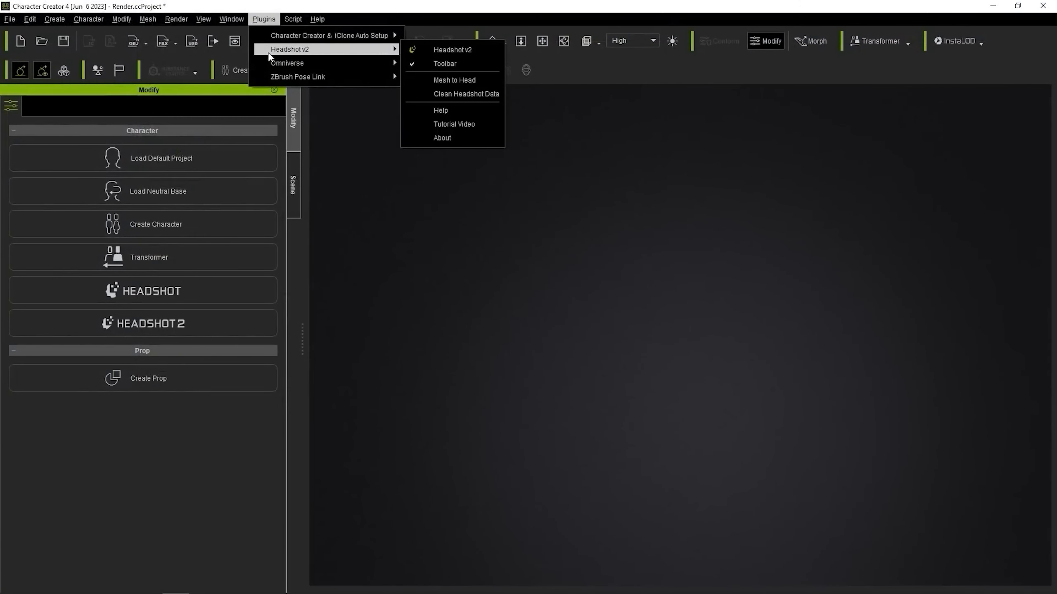
{"action": "left_click", "coordinate": [443, 50]}
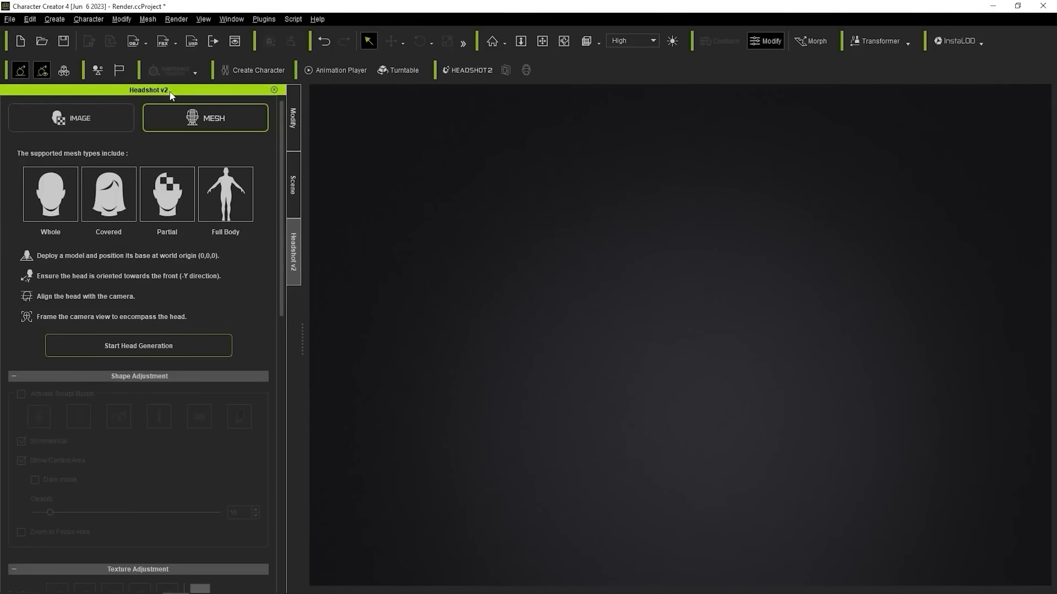
{"action": "left_click", "coordinate": [84, 129]}
{"action": "left_click", "coordinate": [205, 122]}
{"action": "left_click", "coordinate": [83, 130]}
{"action": "left_click", "coordinate": [188, 125]}
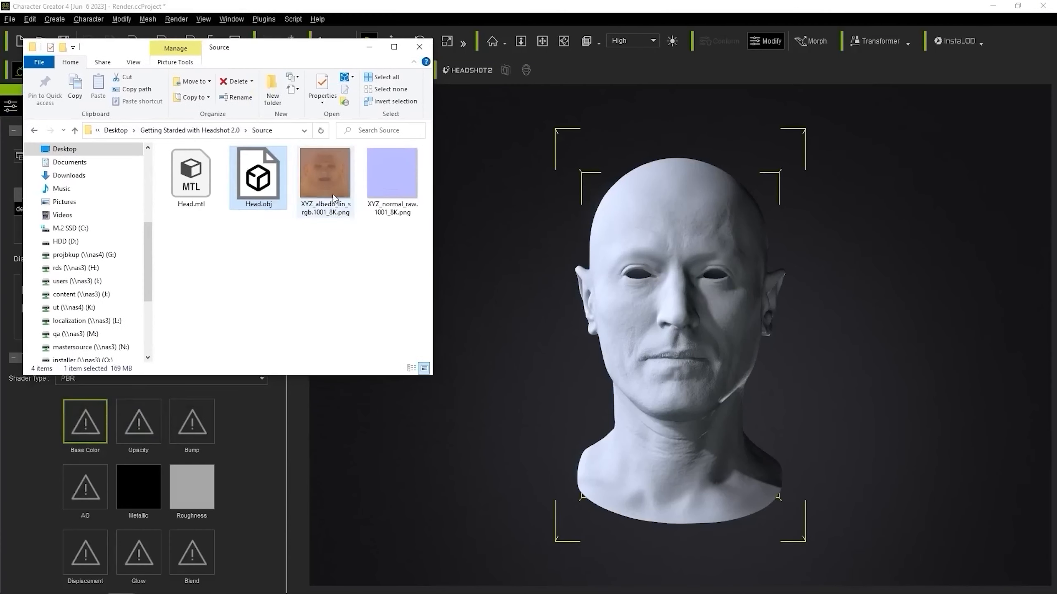
Apply the XYZ albedo PNG as the head mesh's base color and start the head generation
{"action": "left_click_drag", "start_coordinate": [325, 172], "coordinate": [92, 433]}
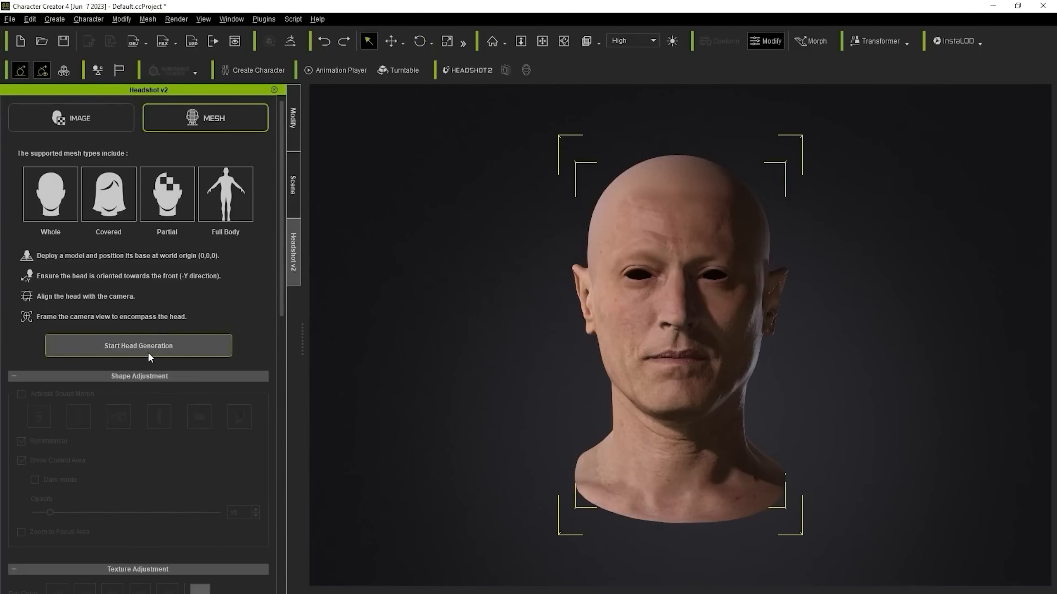
{"action": "left_click", "coordinate": [148, 352]}
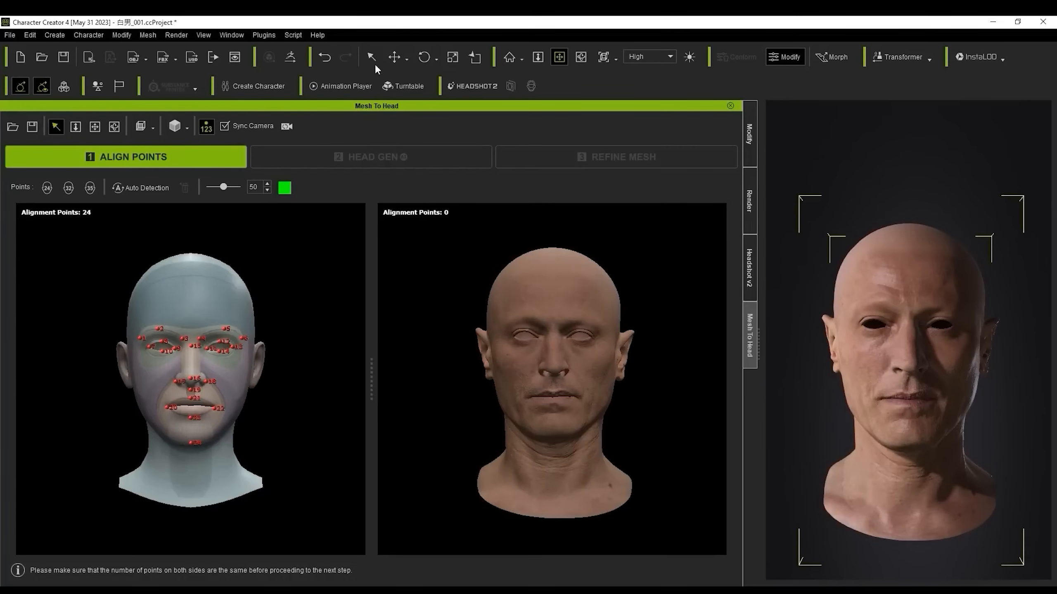
Place the alignment points on the source head to match the 32 reference points, and run Head Gen
{"action": "mouse_move", "coordinate": [434, 381]}
{"action": "left_mouse_down"}
{"action": "mouse_move", "coordinate": [432, 415]}
{"action": "mouse_move", "coordinate": [441, 378]}
{"action": "left_mouse_up"}
{"action": "left_click", "coordinate": [475, 320]}
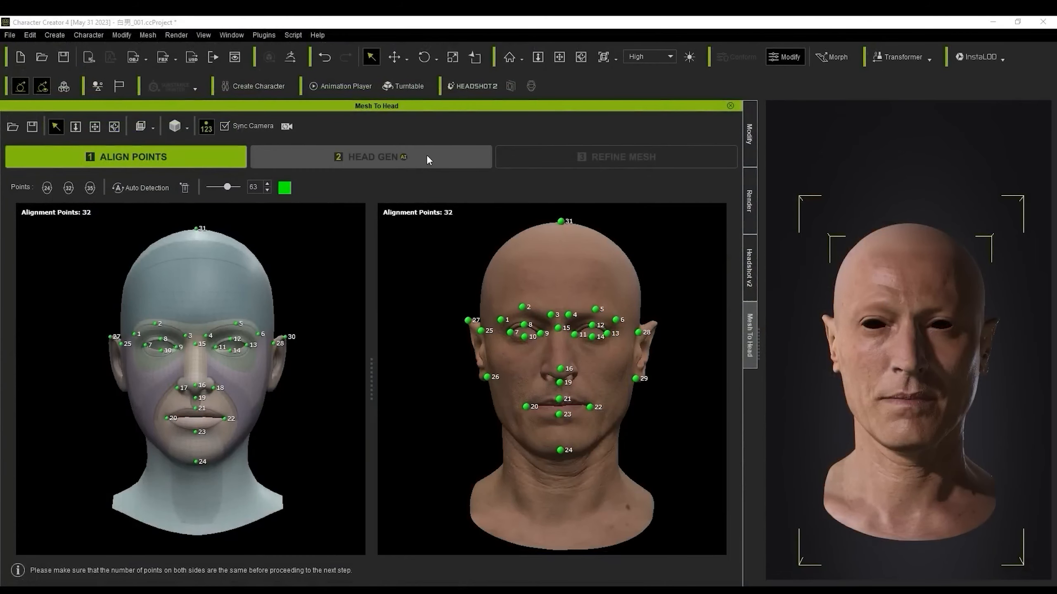
{"action": "left_click", "coordinate": [428, 158]}
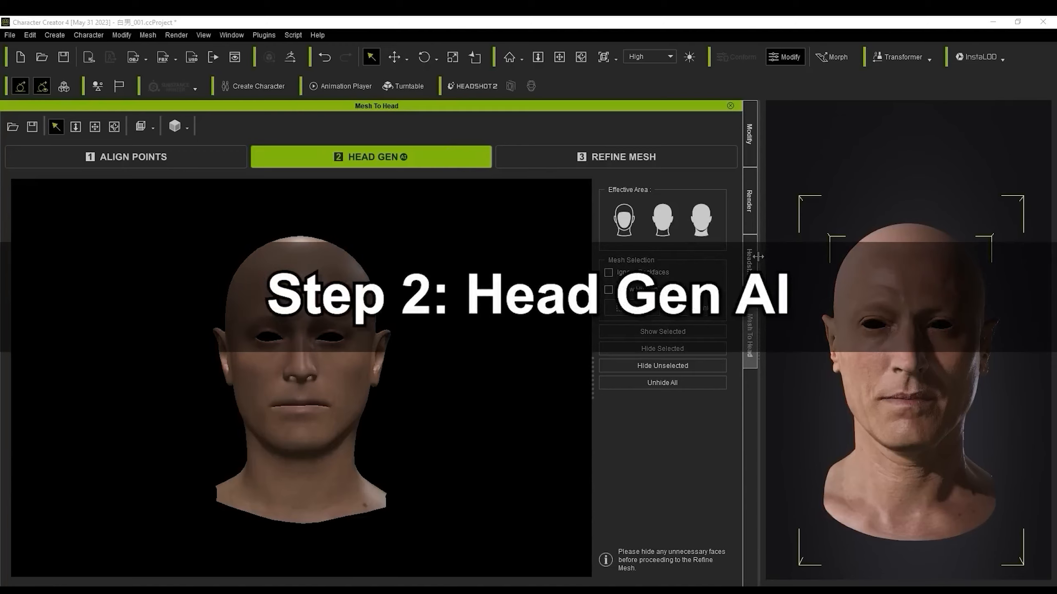
Enlarge the Mesh To Head workspace and try each of the three effective areas on the generated head
{"action": "left_click_drag", "start_coordinate": [758, 256], "coordinate": [1002, 256]}
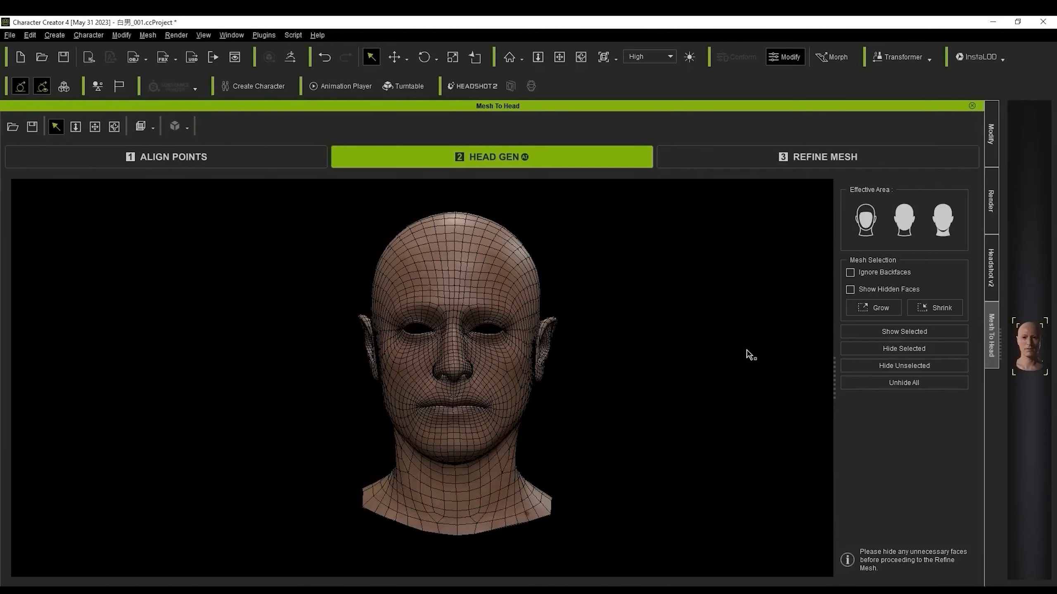
{"action": "left_click", "coordinate": [868, 223]}
{"action": "right_click_drag", "start_coordinate": [720, 450], "coordinate": [655, 444]}
{"action": "left_click", "coordinate": [904, 220]}
{"action": "left_click", "coordinate": [934, 215]}
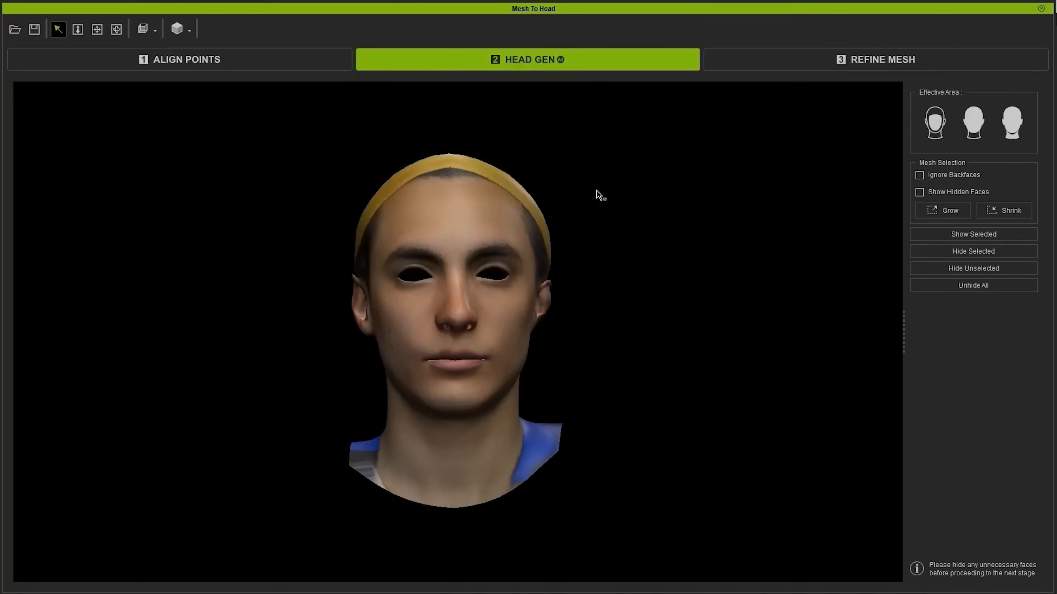
Examine the back of the headband head in Wireframe On Shade (White) display mode
{"action": "right_click_drag", "start_coordinate": [597, 196], "coordinate": [528, 146]}
{"action": "left_click", "coordinate": [190, 30]}
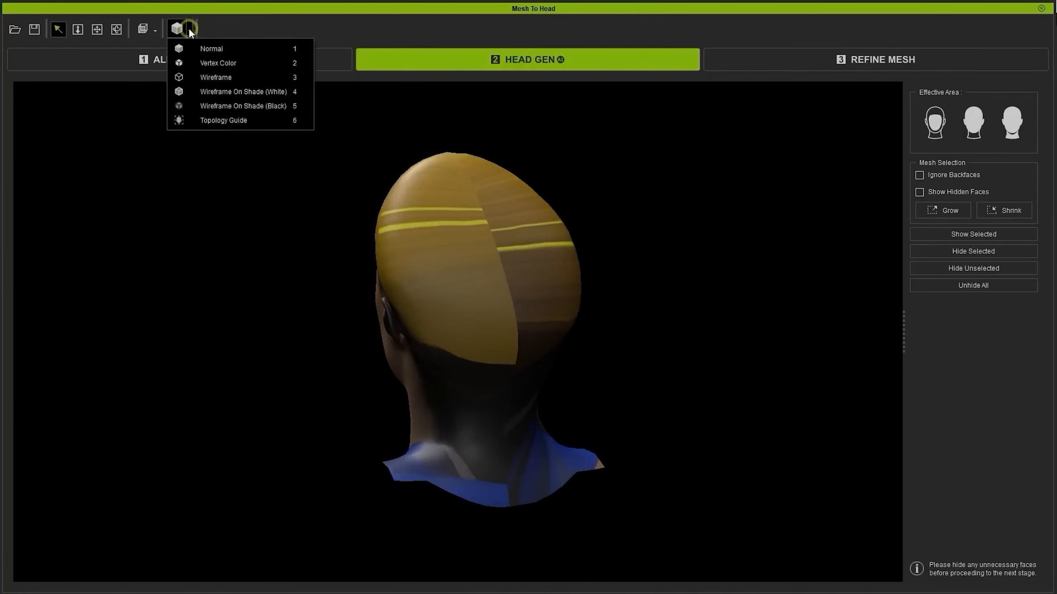
{"action": "left_click", "coordinate": [249, 93]}
{"action": "mouse_move", "coordinate": [255, 104]}
{"action": "right_mouse_down"}
{"action": "mouse_move", "coordinate": [282, 377]}
{"action": "mouse_move", "coordinate": [204, 326]}
{"action": "right_mouse_up"}
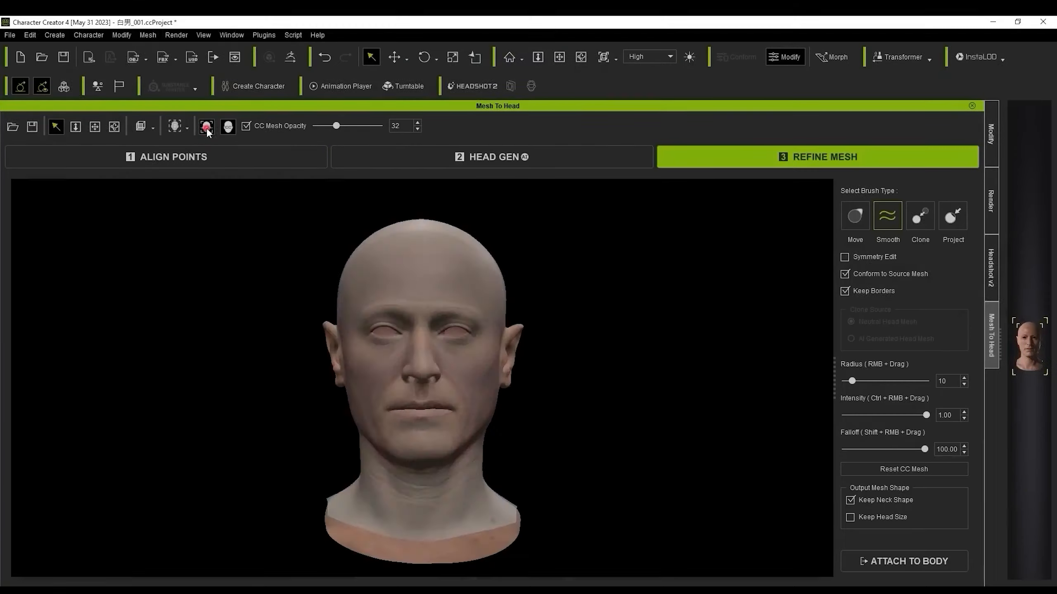
Toggle the visibility of the source mesh and the CC mesh in Refine Mesh to compare them
{"action": "left_click", "coordinate": [206, 128]}
{"action": "left_click", "coordinate": [206, 128]}
{"action": "left_click", "coordinate": [206, 128]}
{"action": "left_click", "coordinate": [207, 127]}
{"action": "left_click", "coordinate": [227, 128]}
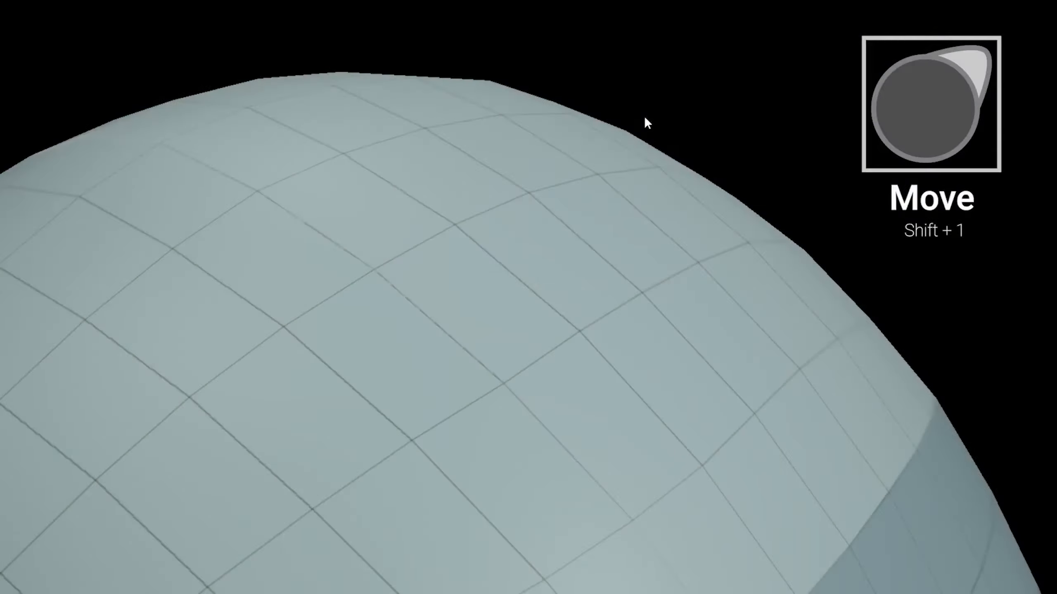
Shift the scalp vertices with the Move brush and even them out with the Smooth brush
{"action": "mouse_move", "coordinate": [447, 232]}
{"action": "left_mouse_down"}
{"action": "mouse_move", "coordinate": [349, 268]}
{"action": "mouse_move", "coordinate": [394, 94]}
{"action": "mouse_move", "coordinate": [417, 227]}
{"action": "left_mouse_up"}
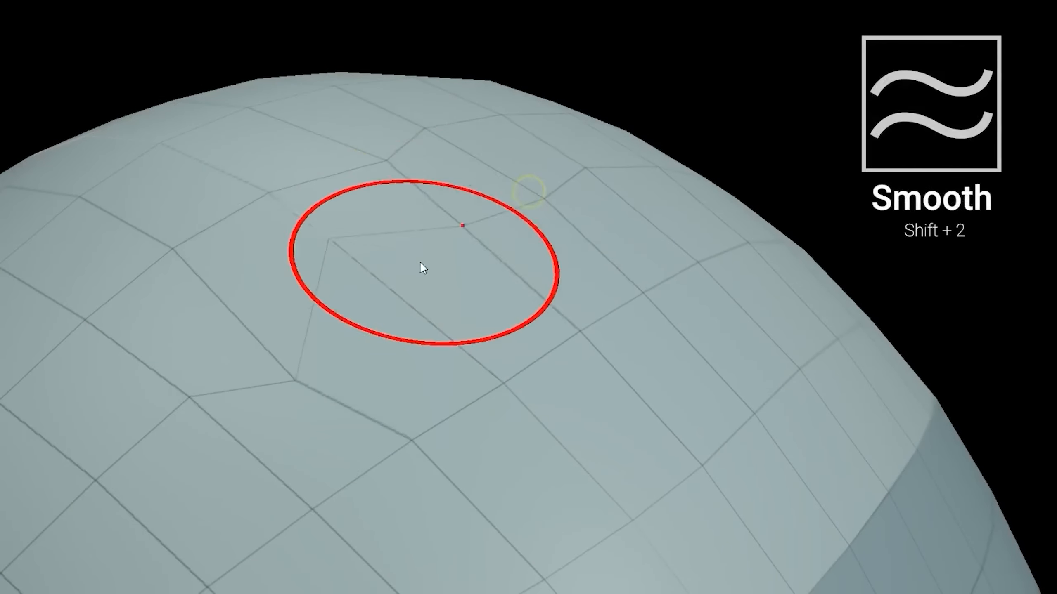
{"action": "mouse_move", "coordinate": [420, 261]}
{"action": "left_mouse_down"}
{"action": "mouse_move", "coordinate": [345, 260]}
{"action": "mouse_move", "coordinate": [471, 243]}
{"action": "left_mouse_up"}
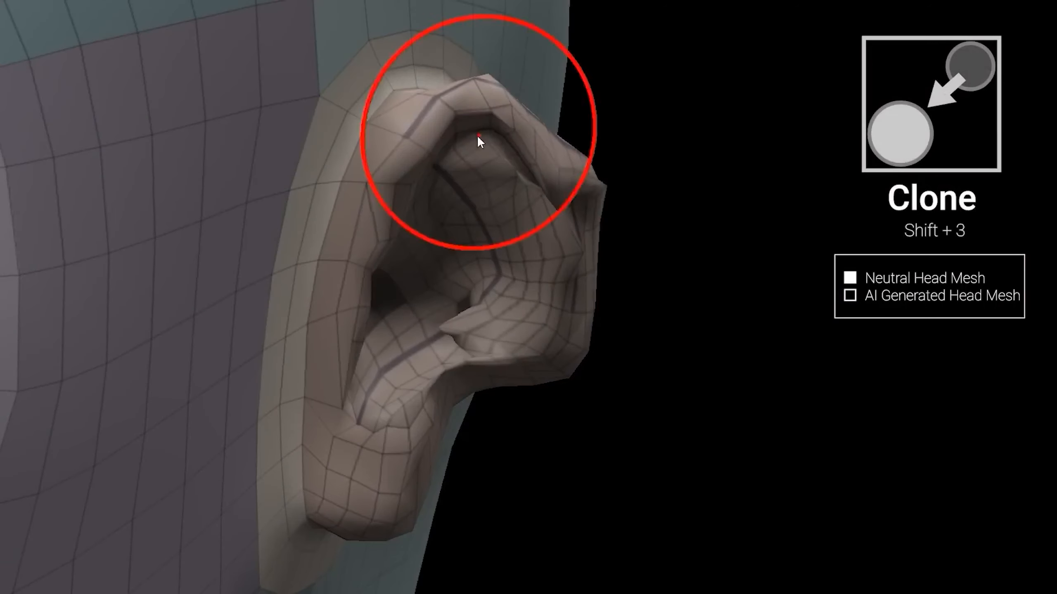
Repair the ear with the Clone brush from the neutral head mesh and fit the nose with the Project brush
{"action": "left_click_drag", "start_coordinate": [557, 184], "coordinate": [380, 434]}
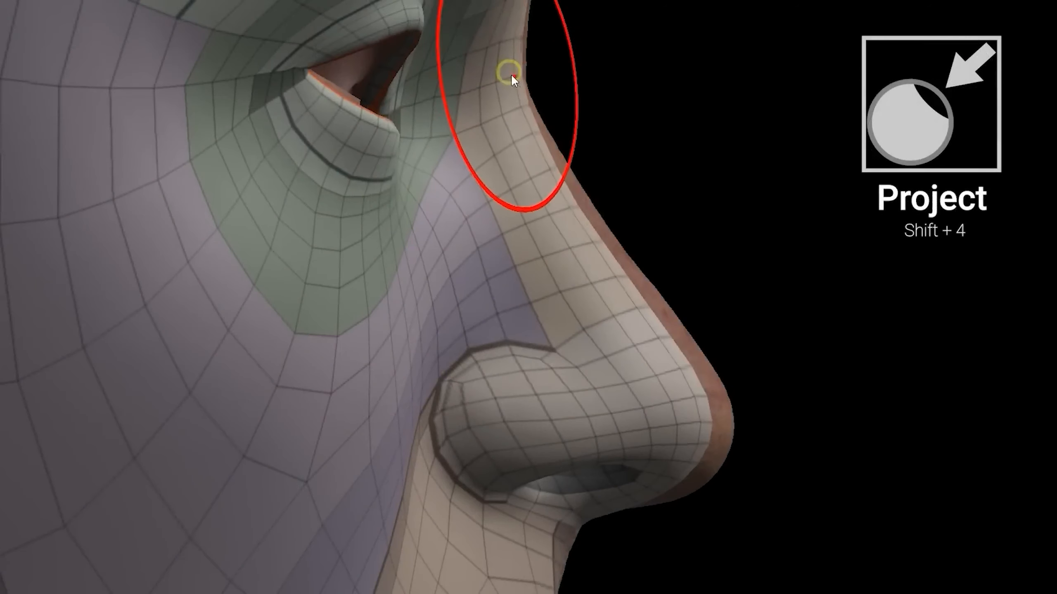
{"action": "mouse_move", "coordinate": [511, 75]}
{"action": "left_mouse_down"}
{"action": "mouse_move", "coordinate": [649, 464]}
{"action": "mouse_move", "coordinate": [439, 292]}
{"action": "left_mouse_up"}
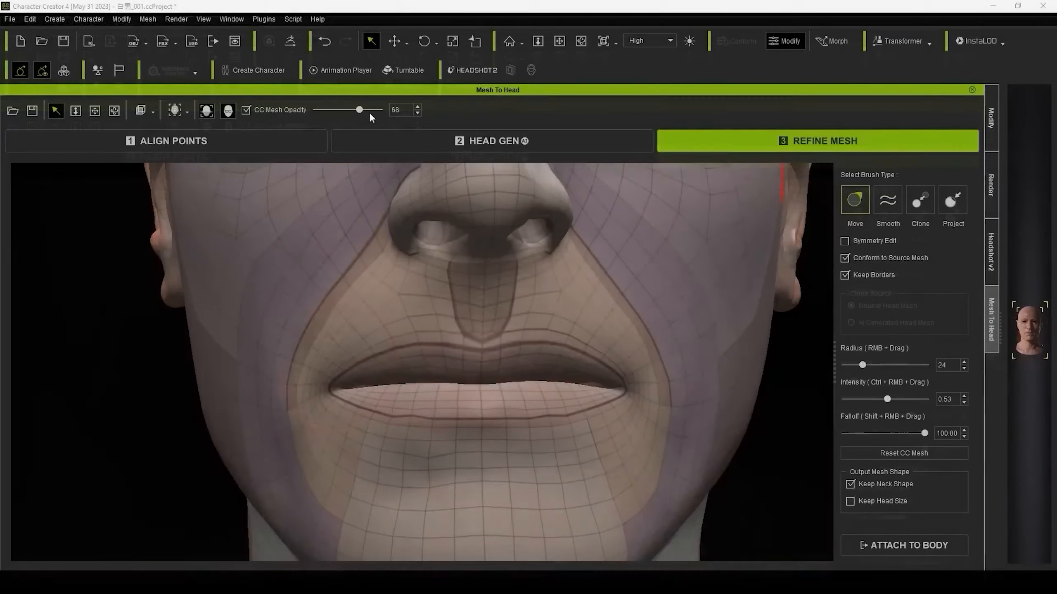
Adjust the CC mesh opacity over the mouth area and undo the last mesh edit
{"action": "mouse_move", "coordinate": [369, 112]}
{"action": "left_mouse_down"}
{"action": "mouse_move", "coordinate": [303, 110]}
{"action": "mouse_move", "coordinate": [374, 111]}
{"action": "left_mouse_up"}
{"action": "key", "text": "ctrl+z"}
{"action": "scroll", "coordinate": [385, 353], "scroll_direction": "up", "scroll_amount": 3}
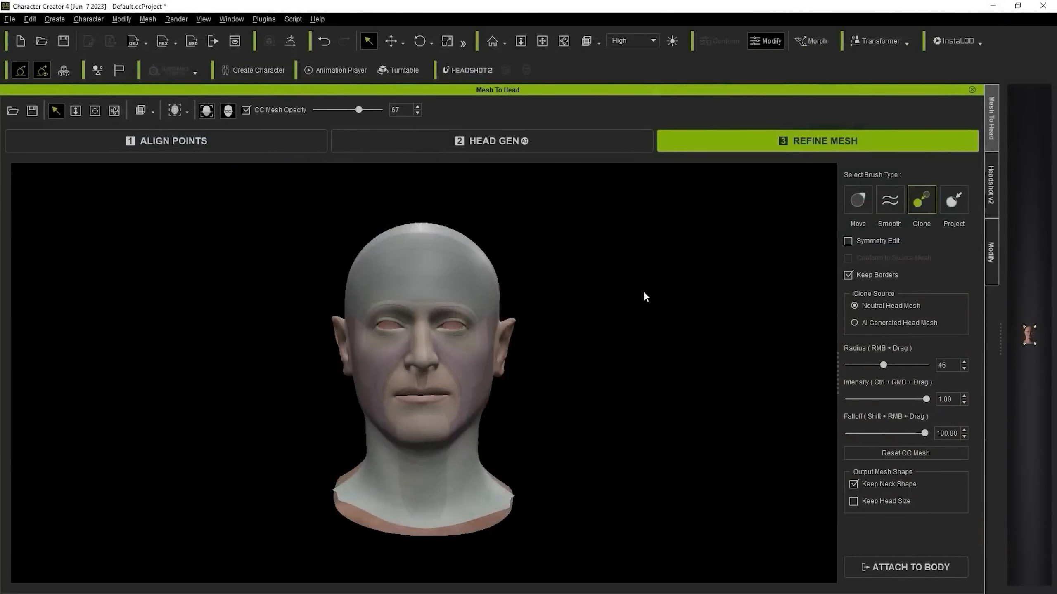
Attach the head to a male body with source-mesh diffuse and normal, no texture mask and 4096 texture size
{"action": "right_click_drag", "start_coordinate": [642, 290], "coordinate": [736, 303]}
{"action": "left_click", "coordinate": [878, 574]}
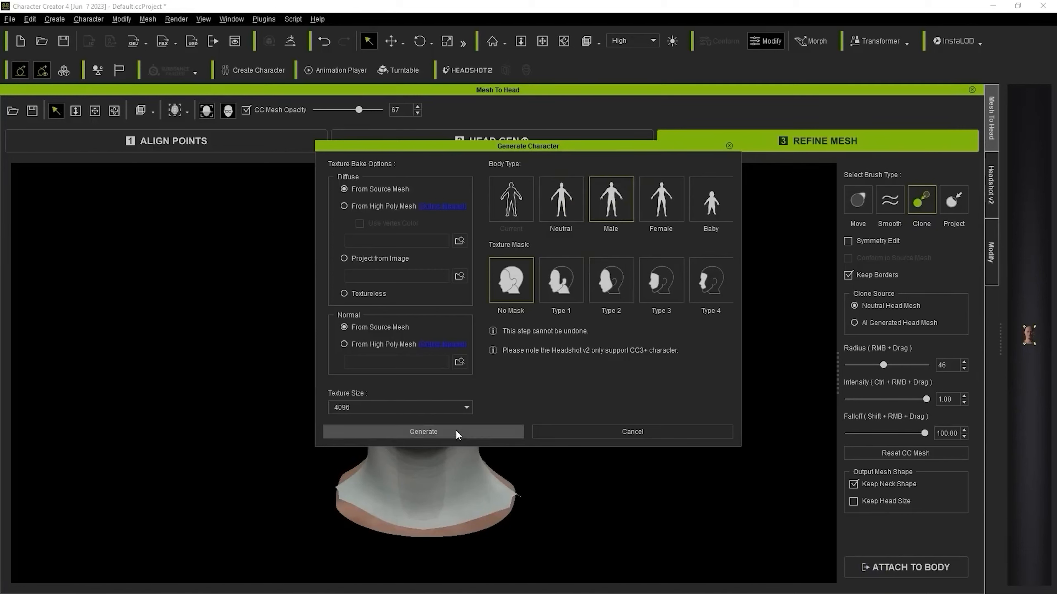
{"action": "left_click", "coordinate": [456, 432]}
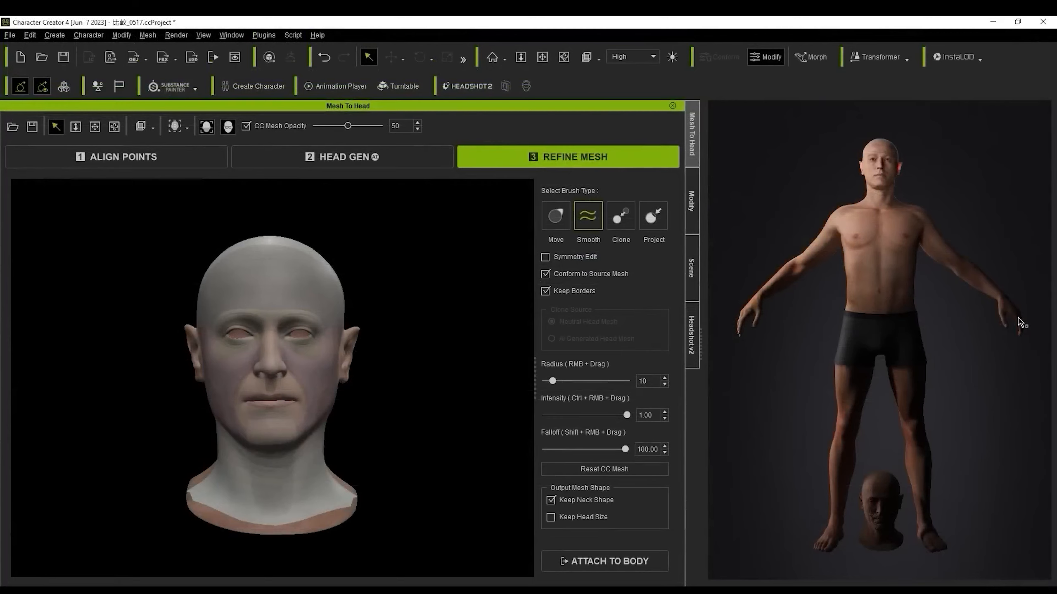
Enlarge the main viewport to examine the generated full-body character beside the source head
{"action": "left_click_drag", "start_coordinate": [702, 307], "coordinate": [114, 368]}
{"action": "scroll", "coordinate": [621, 319], "scroll_direction": "down", "scroll_amount": 5}
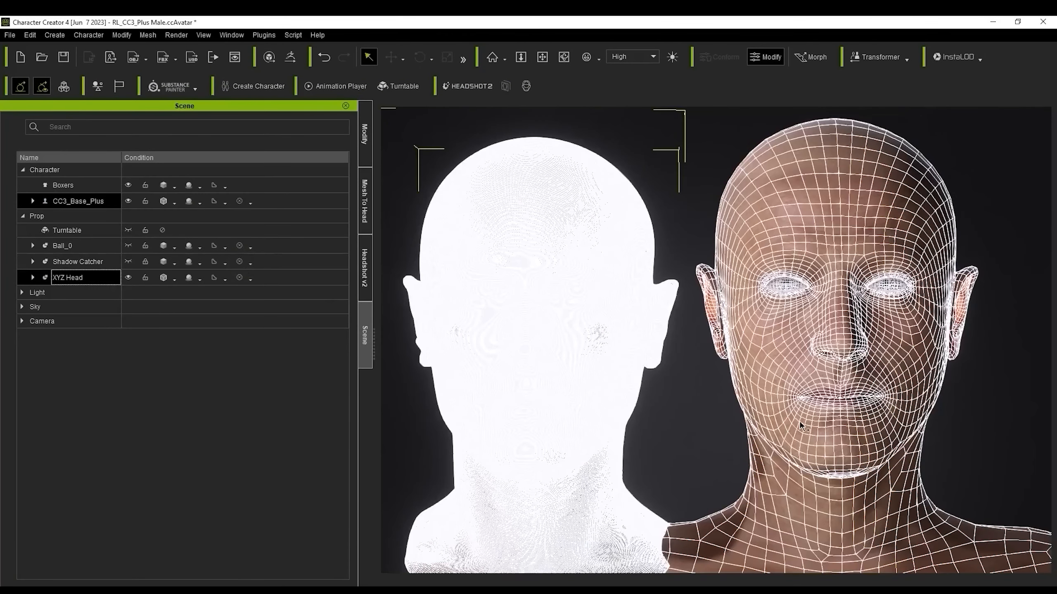
Change the CC3_Base_Plus render state in the scene list and open the material settings for the character's head
{"action": "left_click", "coordinate": [175, 202]}
{"action": "left_click", "coordinate": [187, 221]}
{"action": "left_click", "coordinate": [365, 154]}
{"action": "left_click", "coordinate": [817, 184]}
{"action": "left_click", "coordinate": [99, 124]}
{"action": "left_click", "coordinate": [267, 239]}
{"action": "scroll", "coordinate": [256, 246], "scroll_direction": "down", "scroll_amount": 10}
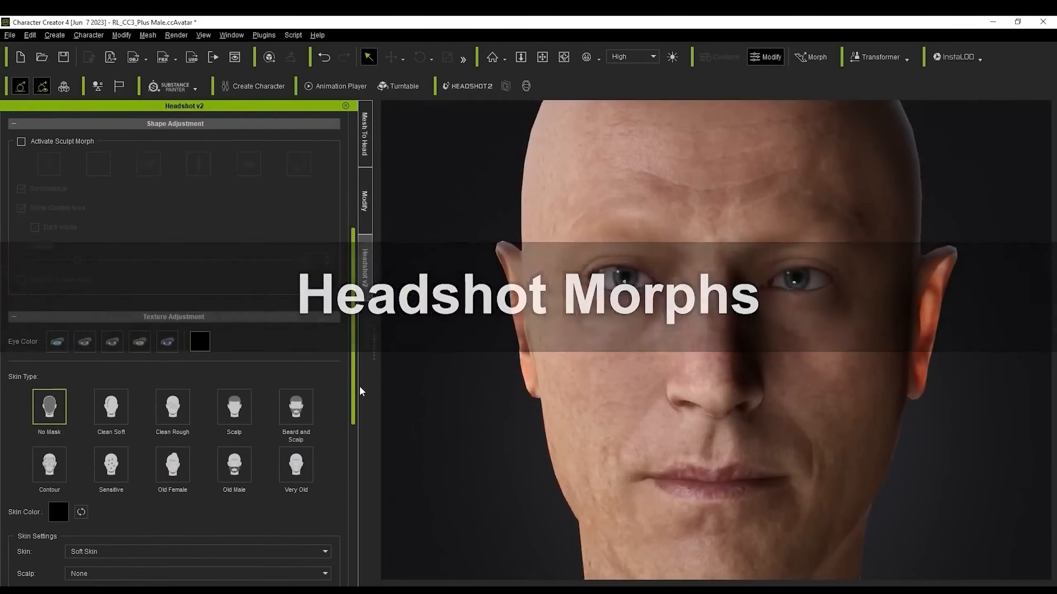
Activate Sculpt Morph and switch through the detailed face, mouth and ear control areas
{"action": "left_click", "coordinate": [21, 143]}
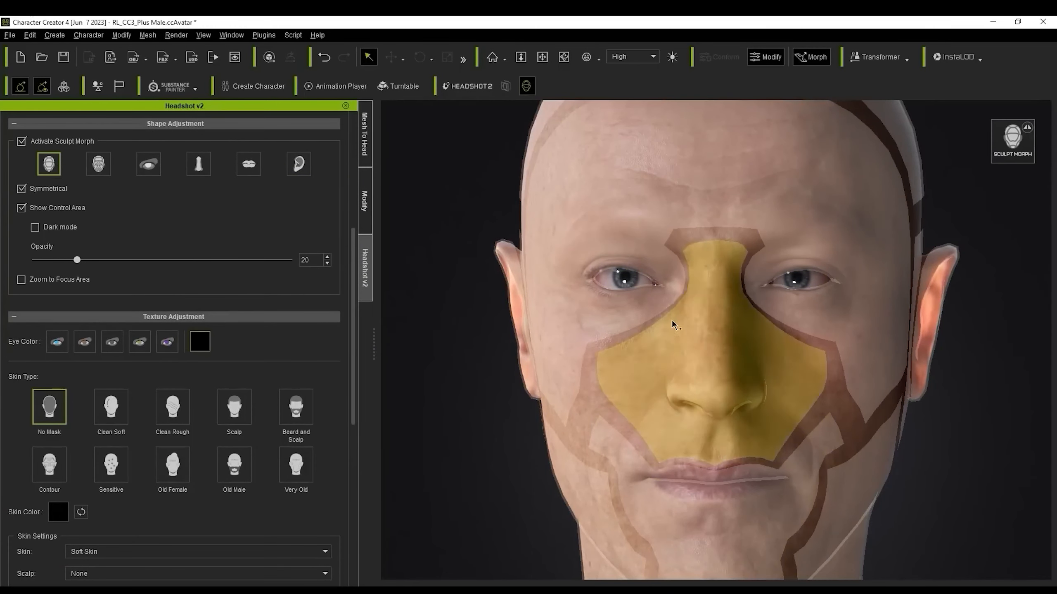
{"action": "left_click", "coordinate": [98, 163]}
{"action": "left_click", "coordinate": [249, 164]}
{"action": "left_click", "coordinate": [300, 164]}
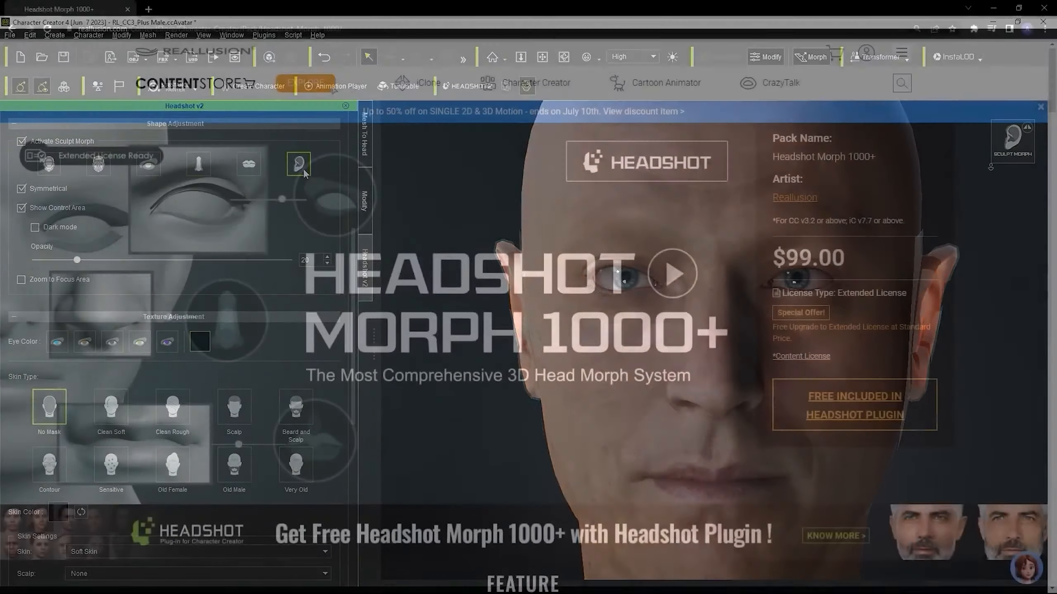
View the Headshot Morph 1000+ page in the browser, and in Character Creator search the content packs for "headshot" and open the result
{"action": "scroll", "coordinate": [333, 62], "scroll_direction": "down", "scroll_amount": 3}
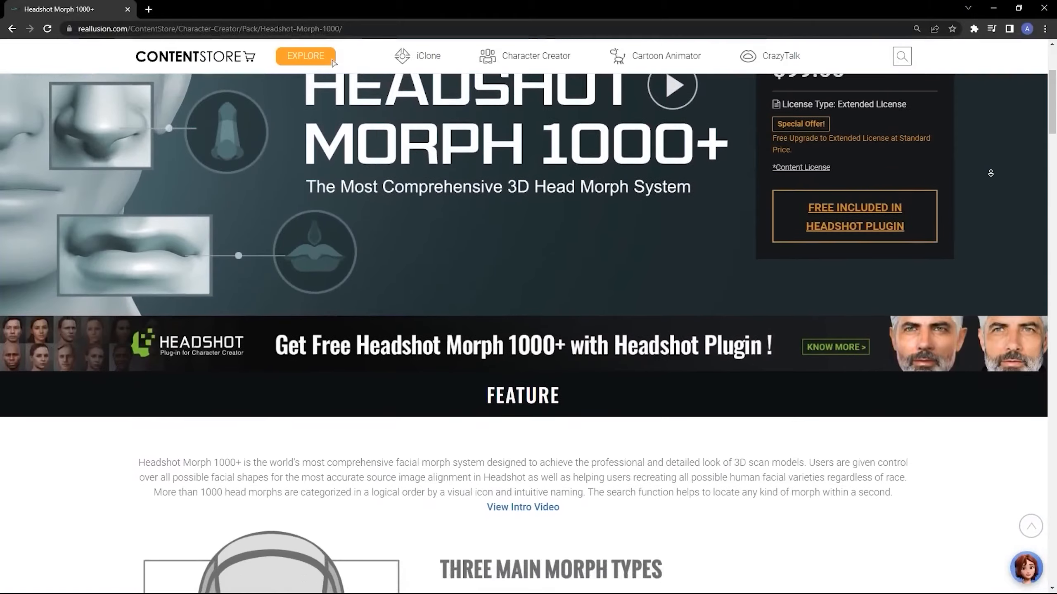
{"action": "scroll", "coordinate": [333, 61], "scroll_direction": "down", "scroll_amount": 5}
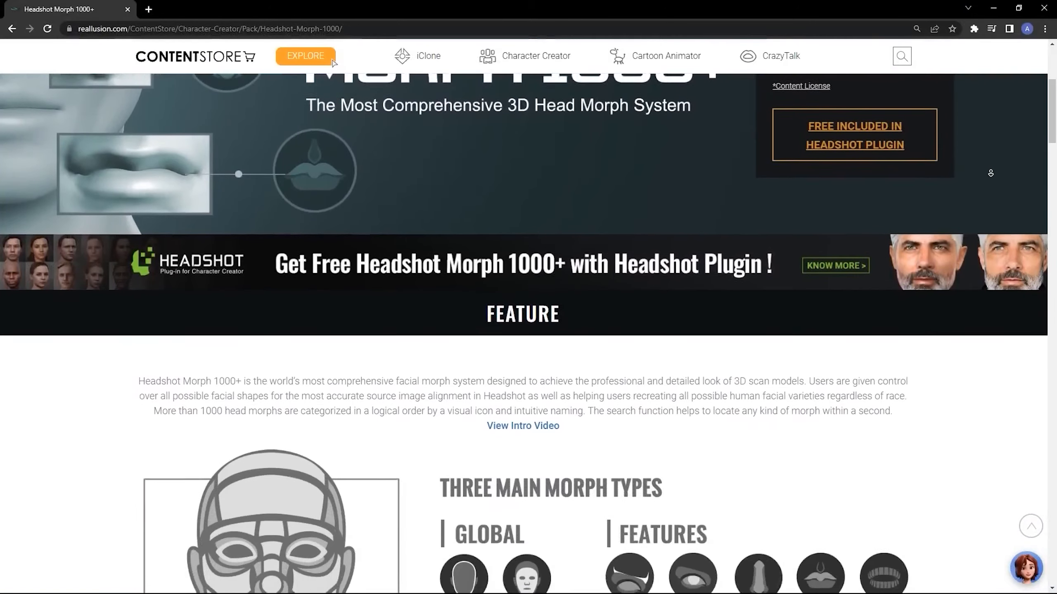
{"action": "left_click", "coordinate": [337, 176]}
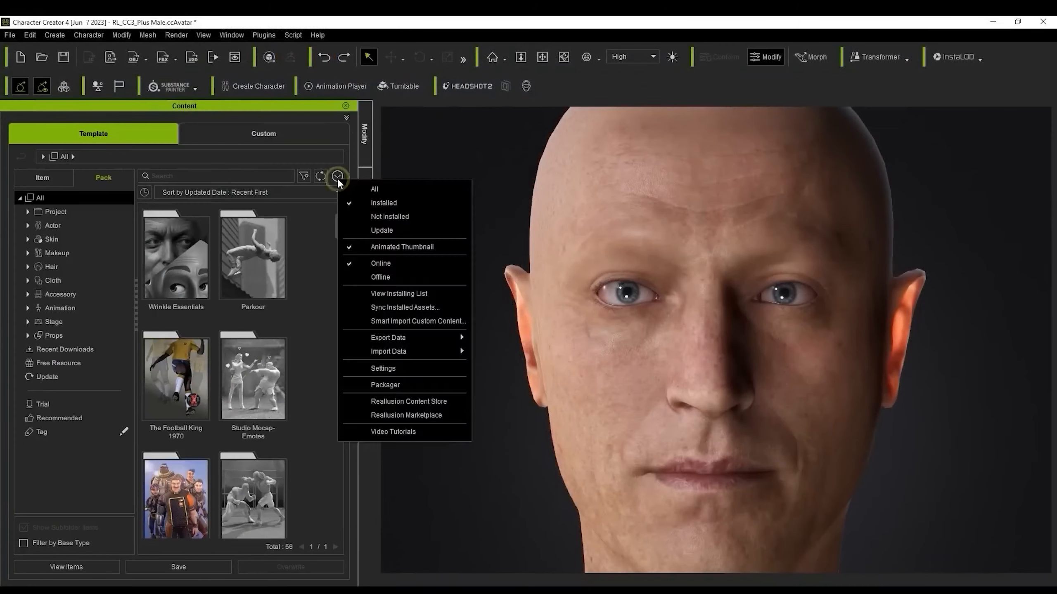
{"action": "left_click", "coordinate": [262, 177]}
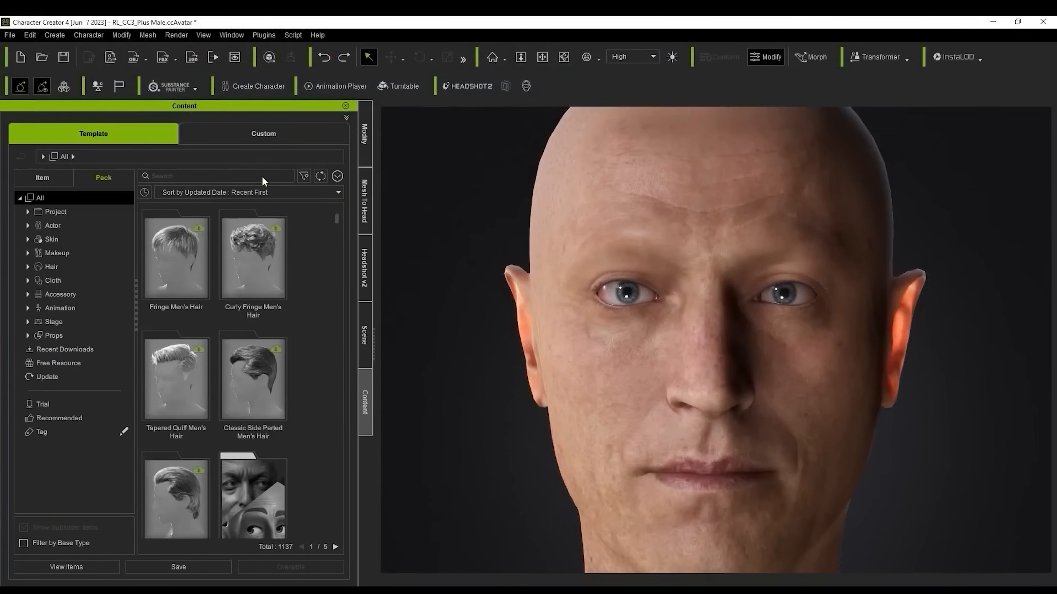
{"action": "type", "text": "headshot"}
{"action": "double_click", "coordinate": [183, 250]}
Sculpt the nose tip height to 100, the mouth height to about -54 and width to about -1, and deactivate Sculpt Morph
{"action": "left_click", "coordinate": [712, 358]}
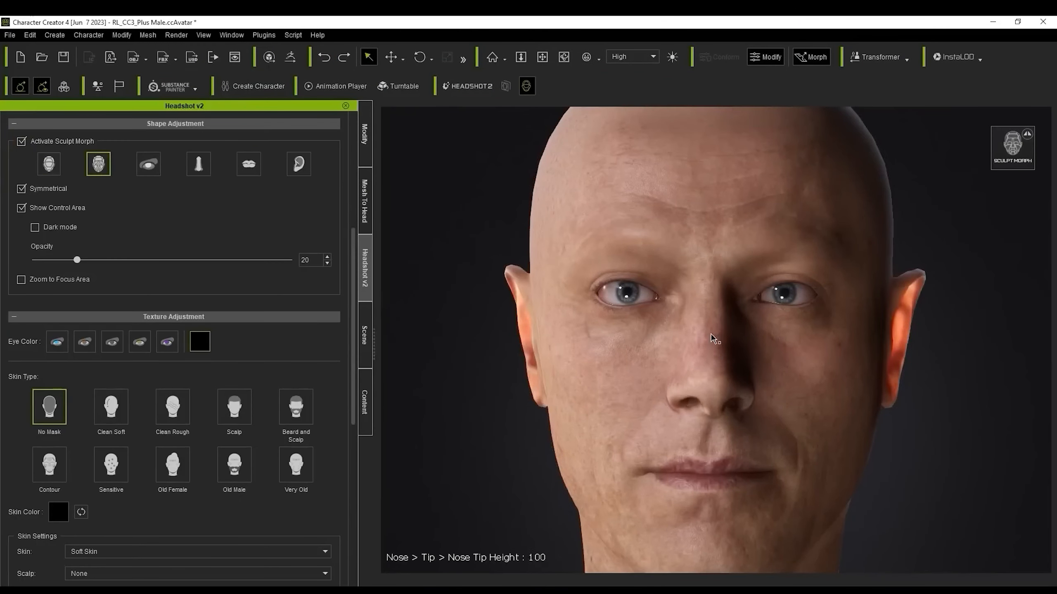
{"action": "left_click", "coordinate": [646, 437]}
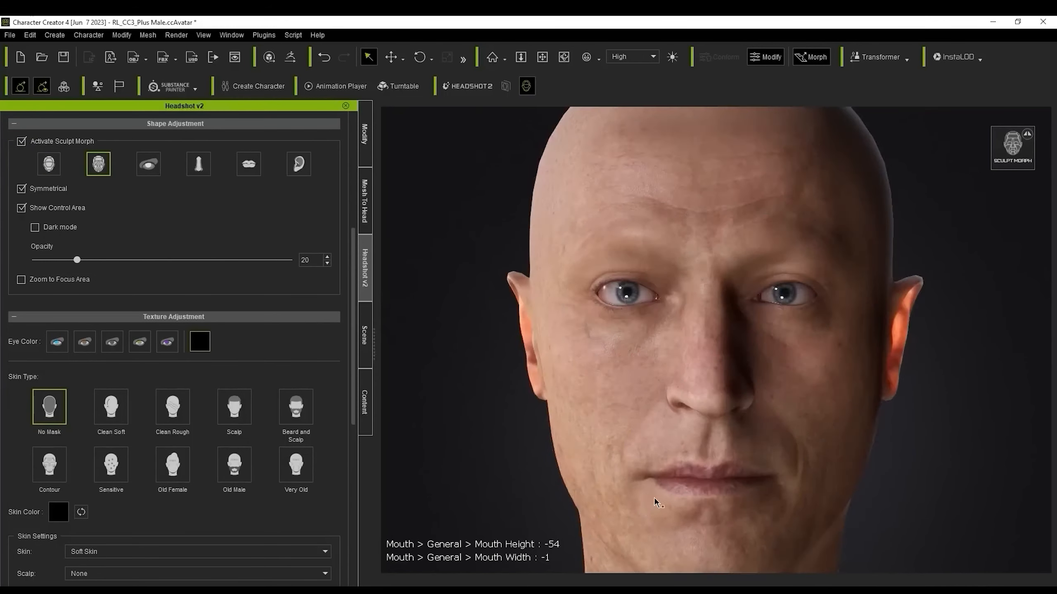
{"action": "key", "text": "Escape"}
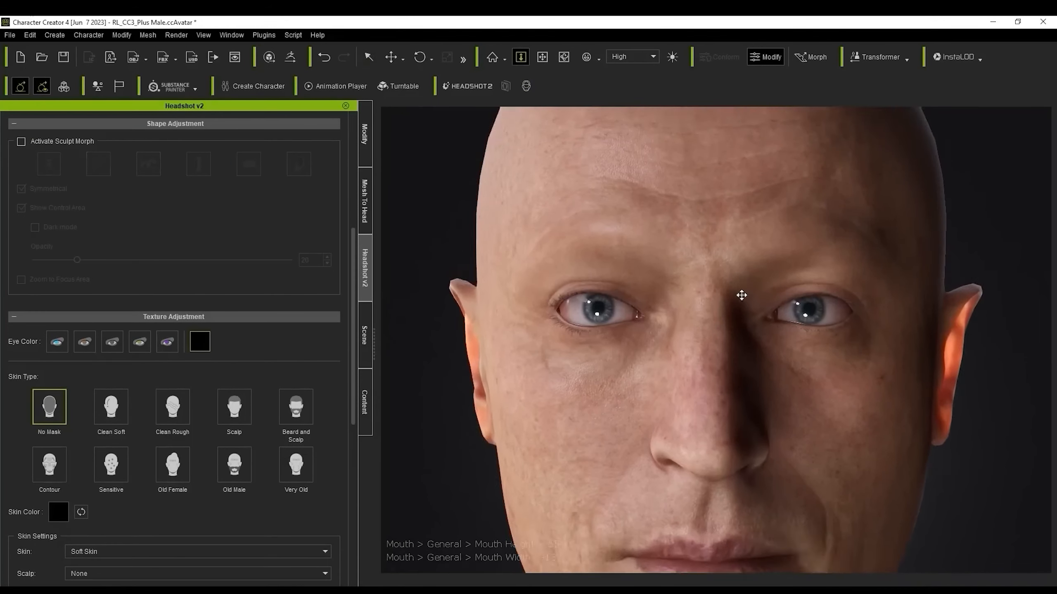
Set the character's eye color to brown #906440
{"action": "left_click", "coordinate": [158, 343]}
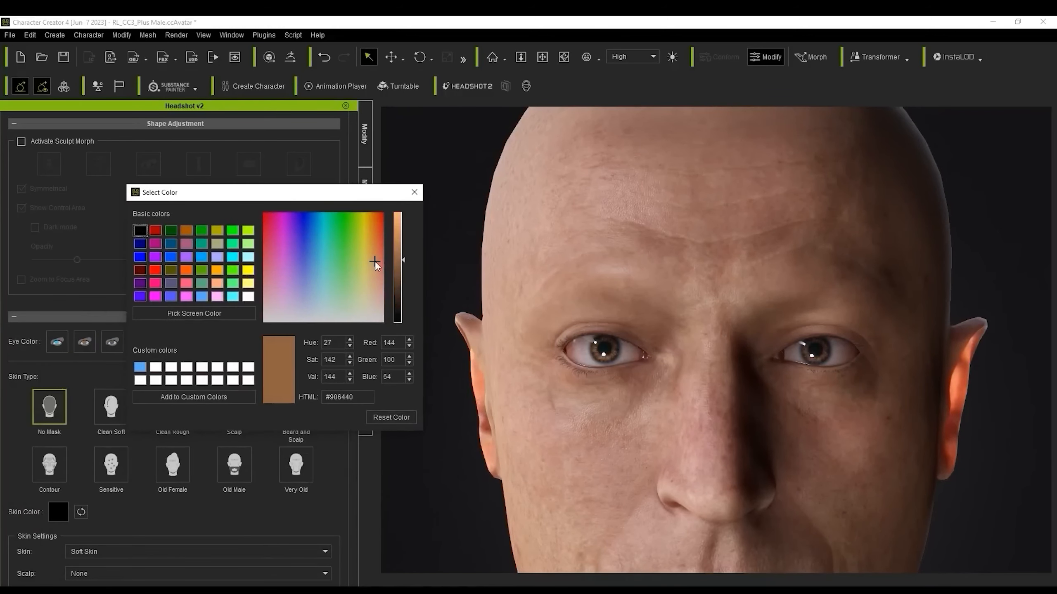
{"action": "left_click", "coordinate": [414, 192]}
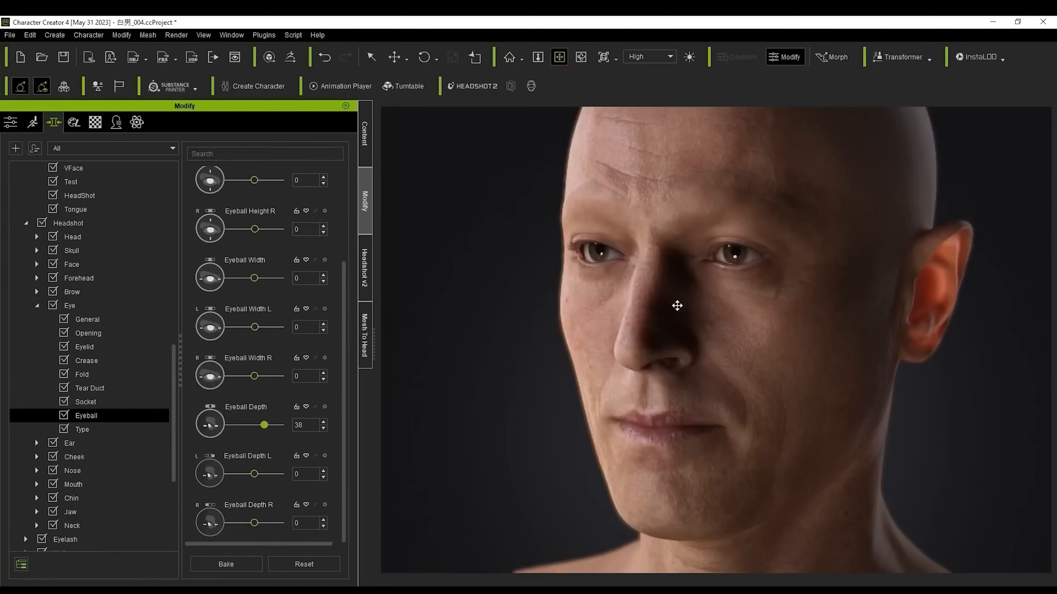
Expose the teeth, filter the General teeth morphs by "Scale", and increase Teeth Scale Width and Teeth Scale Height
{"action": "left_click", "coordinate": [560, 57]}
{"action": "left_click", "coordinate": [32, 122]}
{"action": "left_click", "coordinate": [194, 245]}
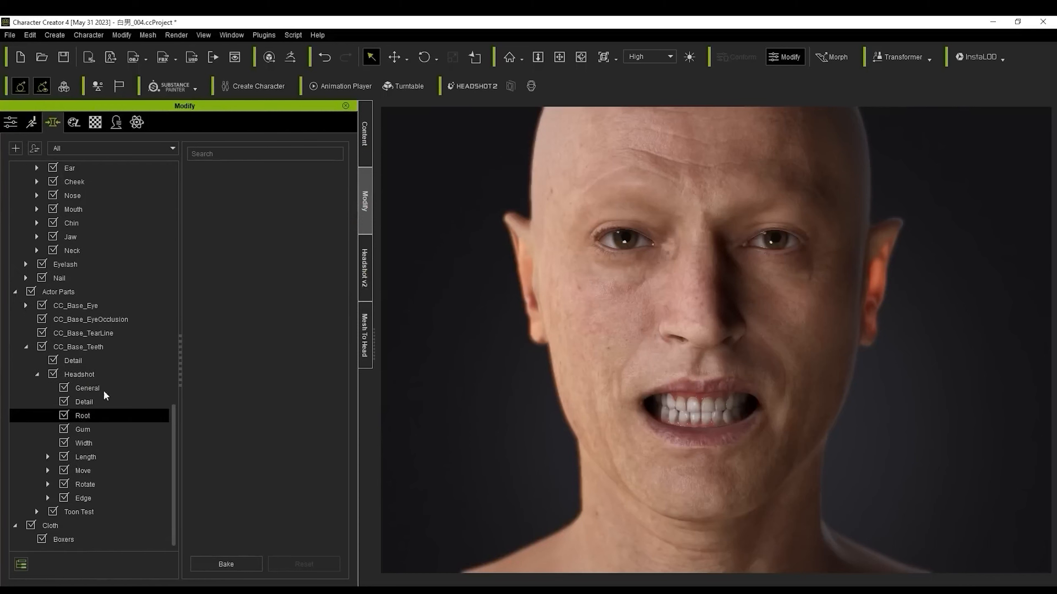
{"action": "type", "text": "Scale"}
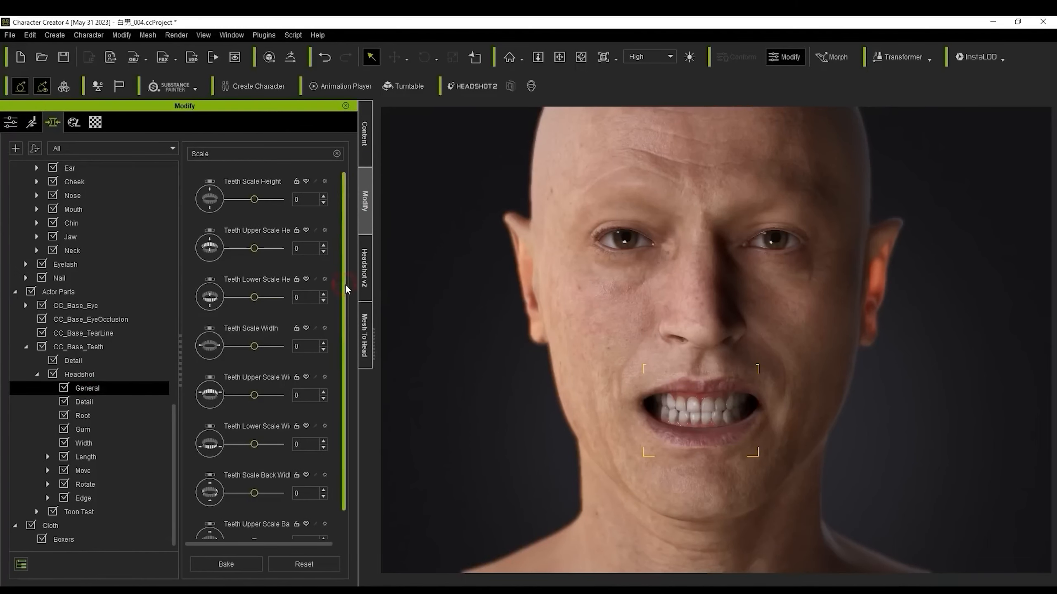
{"action": "left_click_drag", "start_coordinate": [268, 355], "coordinate": [272, 350]}
{"action": "left_click_drag", "start_coordinate": [254, 199], "coordinate": [272, 201]}
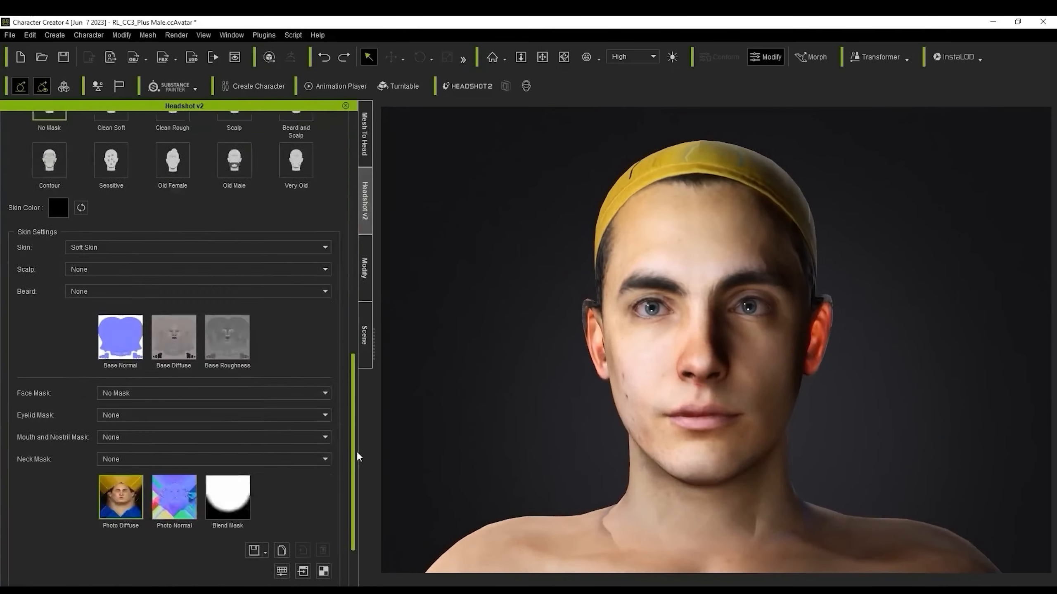
Set the Face Mask of the photo texture to Hair Center Parting
{"action": "scroll", "coordinate": [291, 438], "scroll_direction": "down", "scroll_amount": 2}
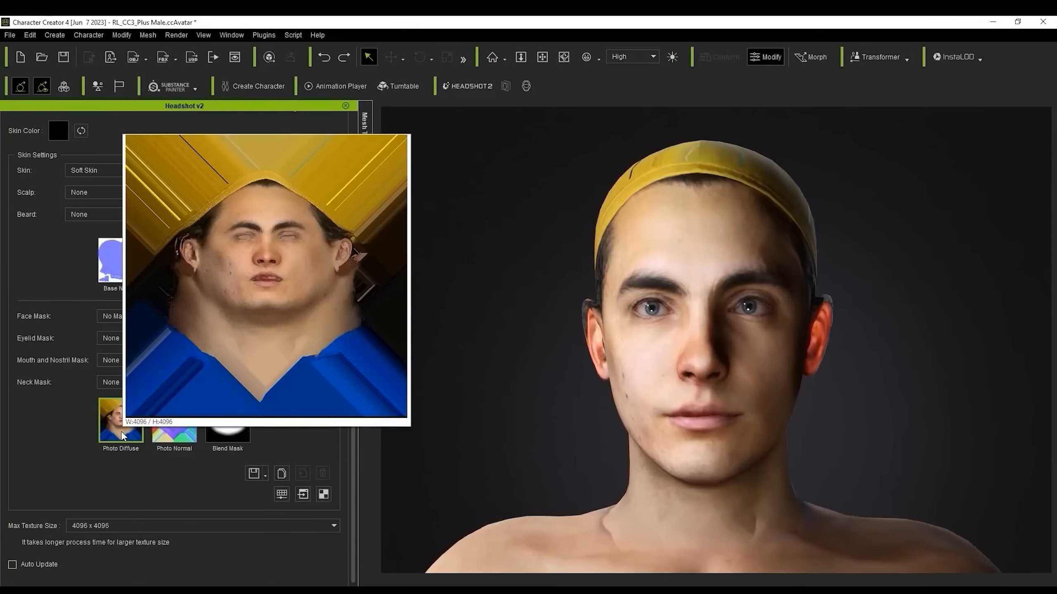
{"action": "left_click", "coordinate": [208, 316]}
{"action": "left_click", "coordinate": [189, 352]}
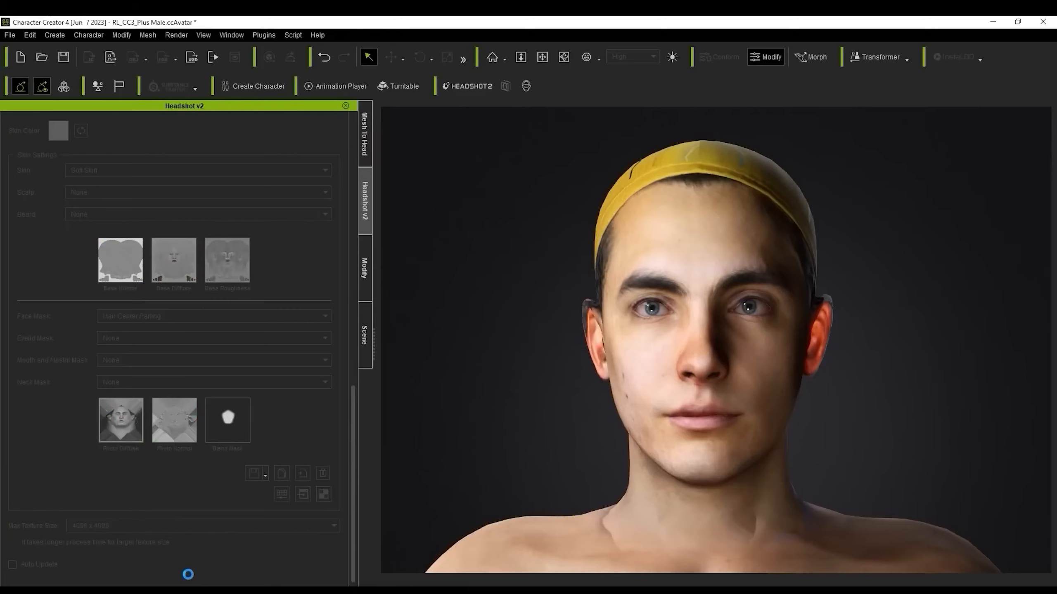
Try the Scalp skin type on the head and switch the skin type to Clean Soft
{"action": "left_click_drag", "start_coordinate": [352, 421], "coordinate": [352, 324]}
{"action": "left_click", "coordinate": [234, 255]}
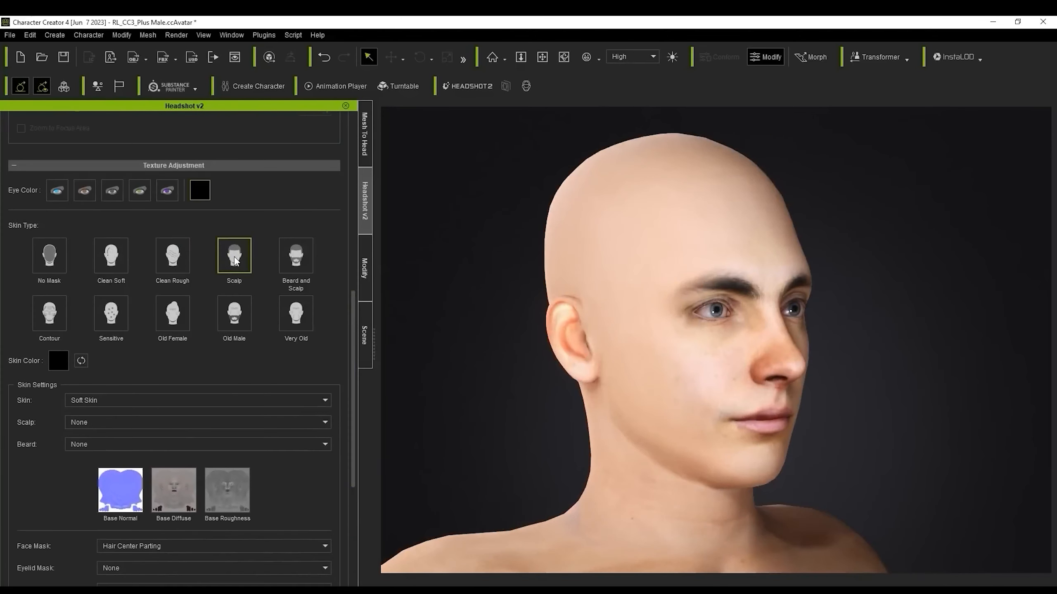
{"action": "scroll", "coordinate": [494, 406], "scroll_direction": "up", "scroll_amount": 5}
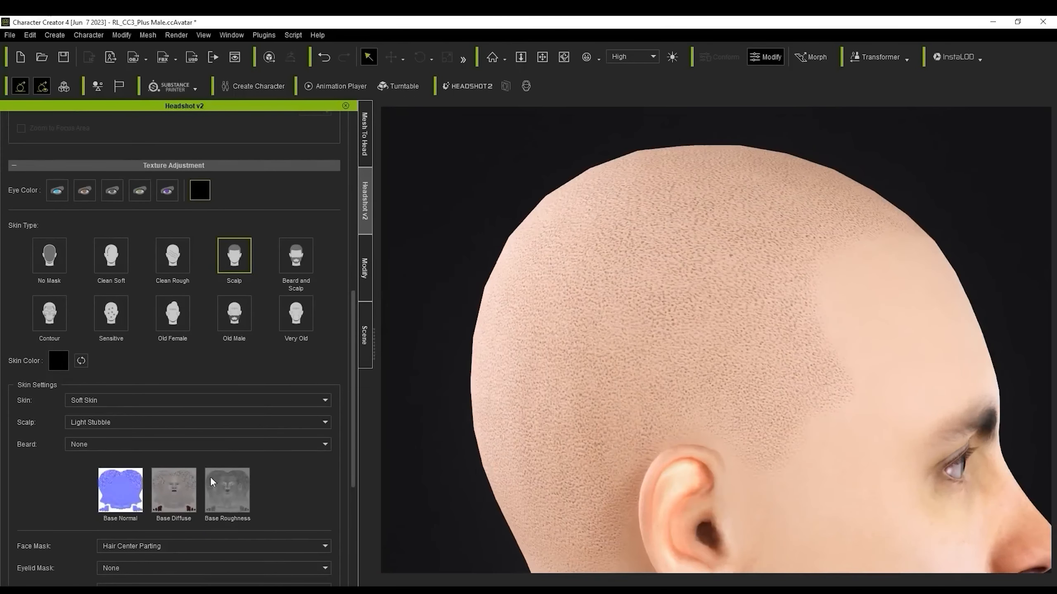
{"action": "right_click_drag", "start_coordinate": [547, 420], "coordinate": [791, 367]}
{"action": "left_click", "coordinate": [111, 256]}
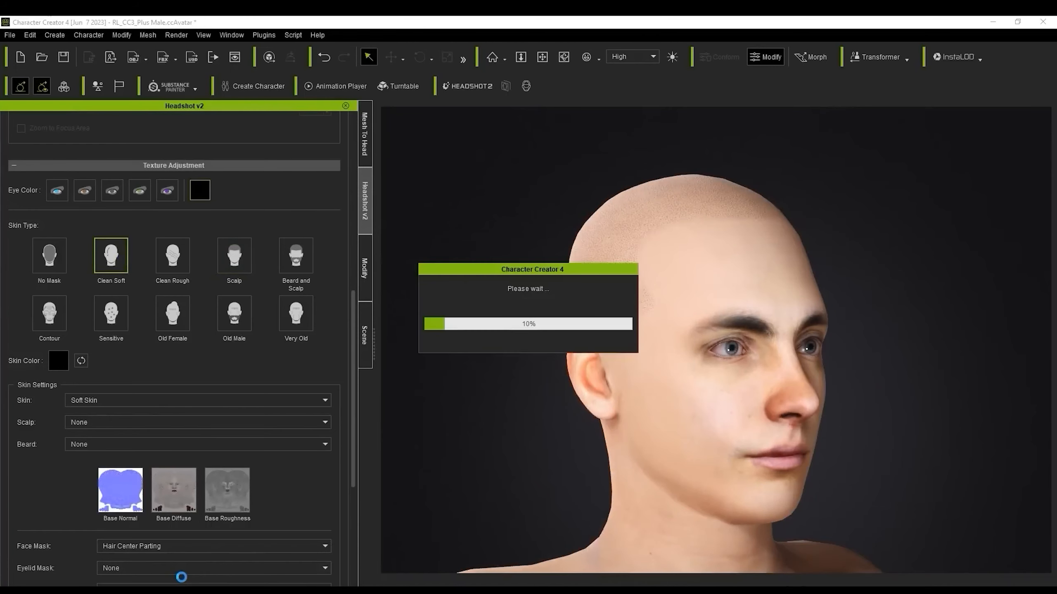
{"action": "scroll", "coordinate": [798, 250], "scroll_direction": "up", "scroll_amount": 5}
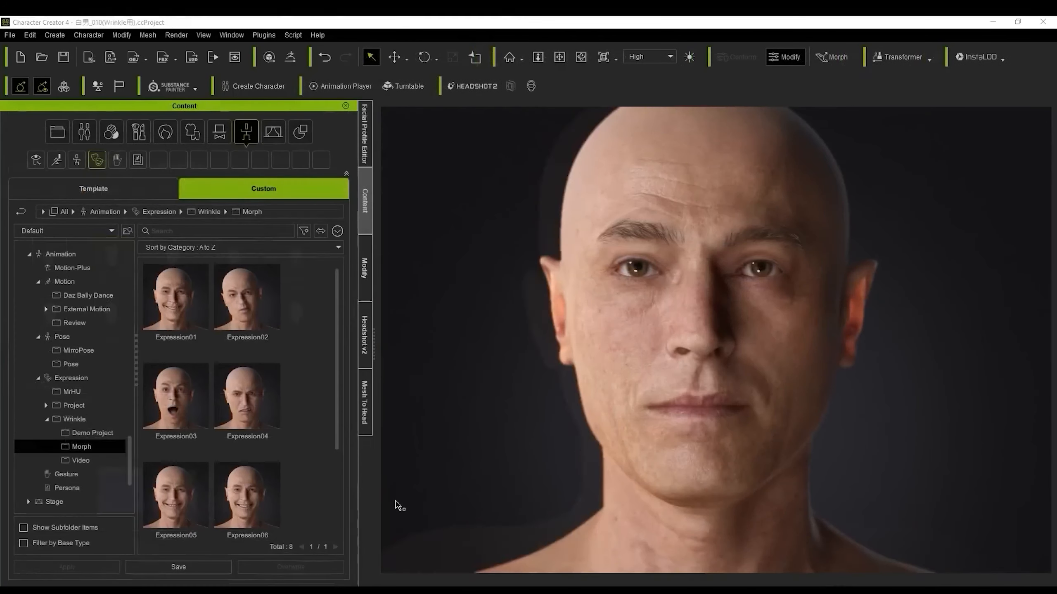
Apply Expression01, Expression03 and Expression04 one after another to the character's face
{"action": "double_click", "coordinate": [176, 298]}
{"action": "double_click", "coordinate": [173, 409]}
{"action": "double_click", "coordinate": [278, 418]}
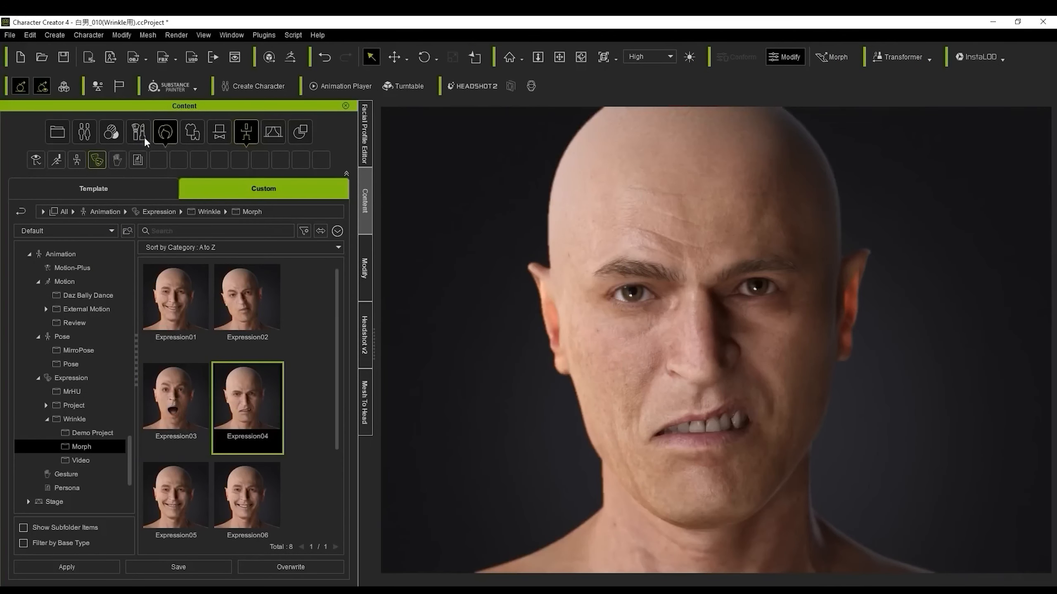
Apply the Expression Wrinkles profile from the custom actor content to the character and open its Modify settings
{"action": "left_click", "coordinate": [84, 132]}
{"action": "left_click_drag", "start_coordinate": [651, 379], "coordinate": [888, 406]}
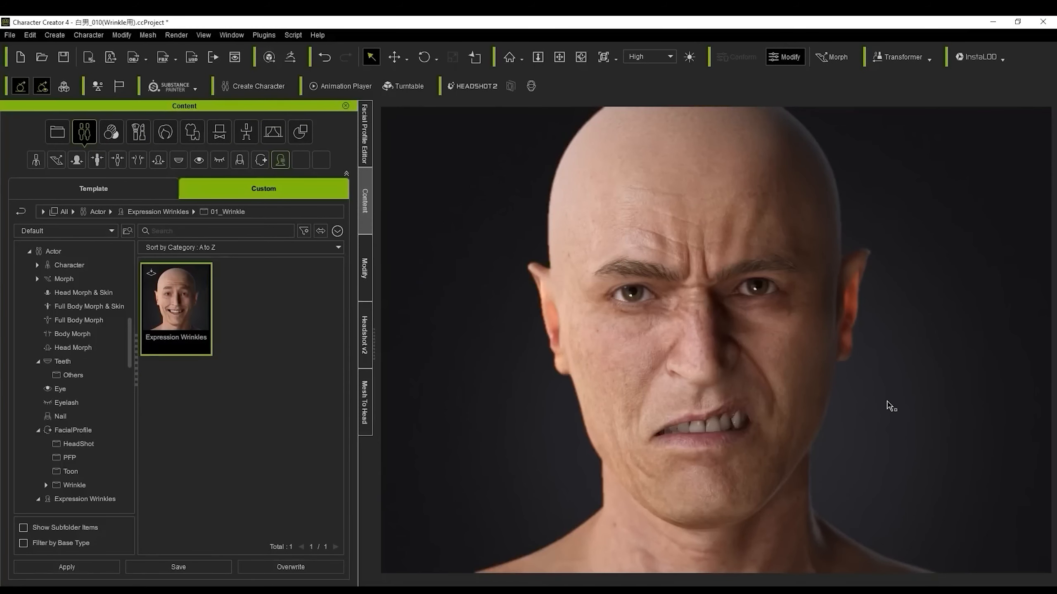
{"action": "left_click", "coordinate": [365, 268]}
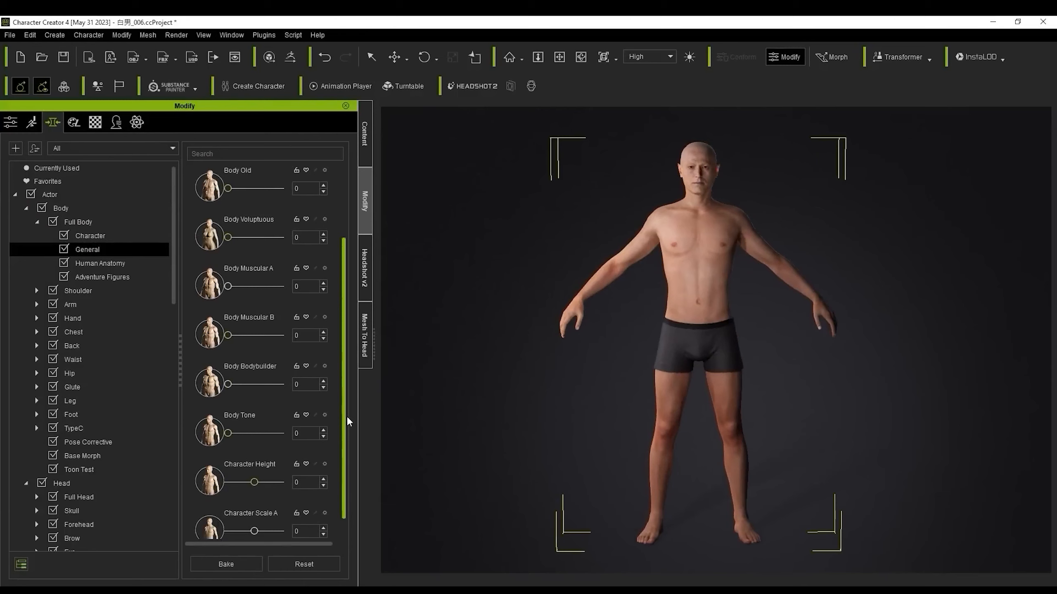
Increase the full-body Body Tone morph to about 65
{"action": "scroll", "coordinate": [349, 419], "scroll_direction": "down", "scroll_amount": 1}
{"action": "left_click_drag", "start_coordinate": [228, 415], "coordinate": [271, 420]}
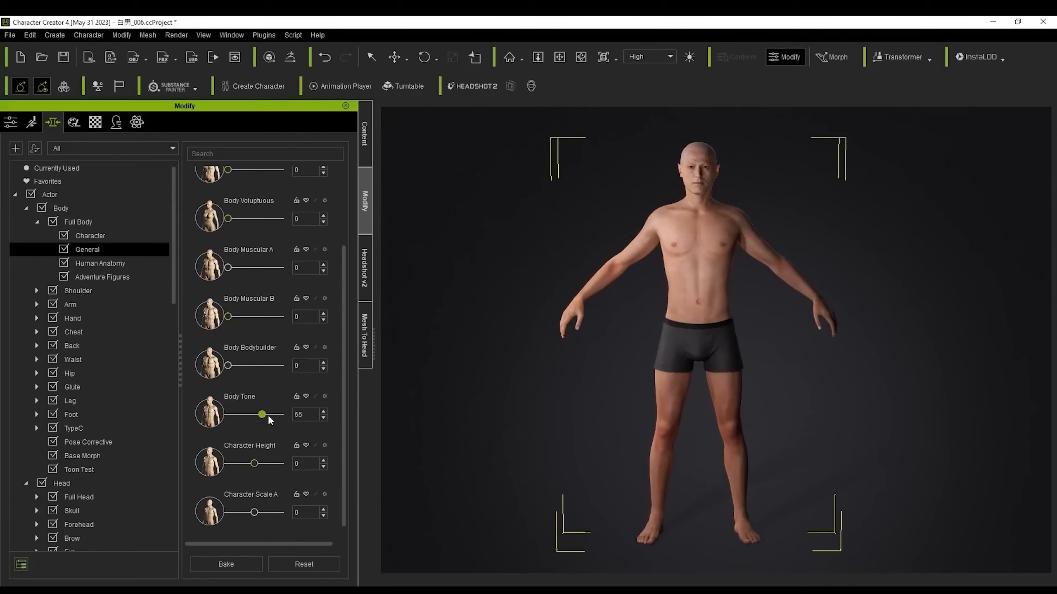
{"action": "scroll", "coordinate": [291, 333], "scroll_direction": "up", "scroll_amount": 4}
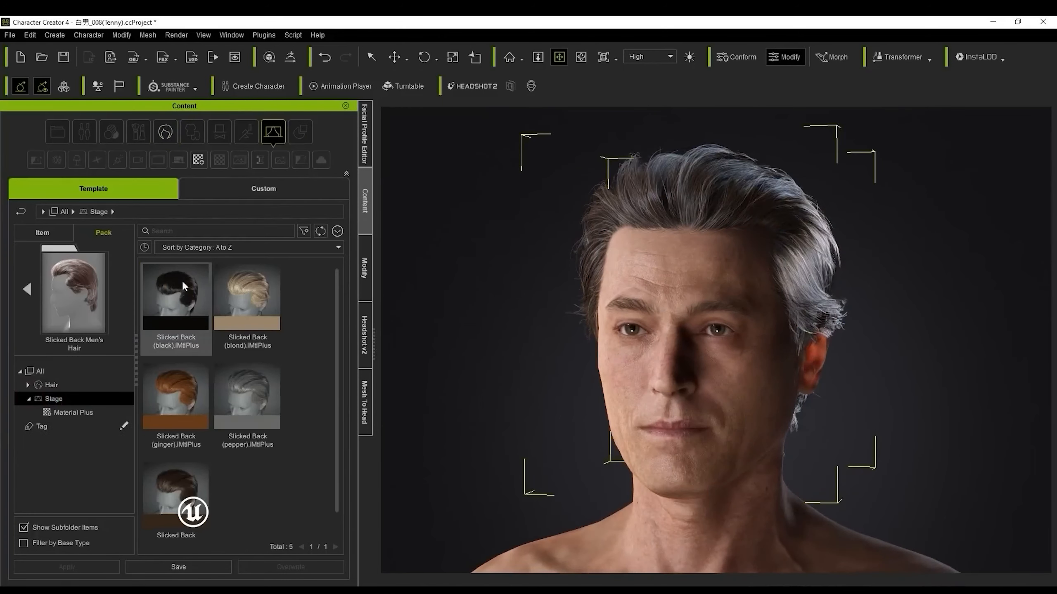
Apply a Slicked Back hair material to the character's hair and look through the character's material settings
{"action": "left_click_drag", "start_coordinate": [735, 207], "coordinate": [735, 207]}
{"action": "right_click_drag", "start_coordinate": [686, 394], "coordinate": [966, 395]}
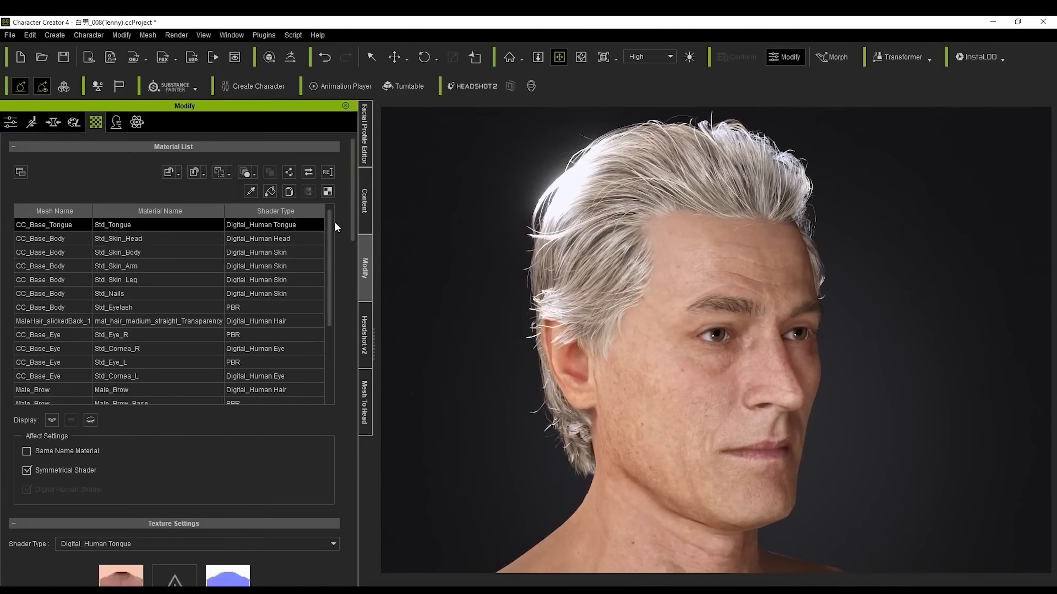
{"action": "scroll", "coordinate": [117, 371], "scroll_direction": "down", "scroll_amount": 10}
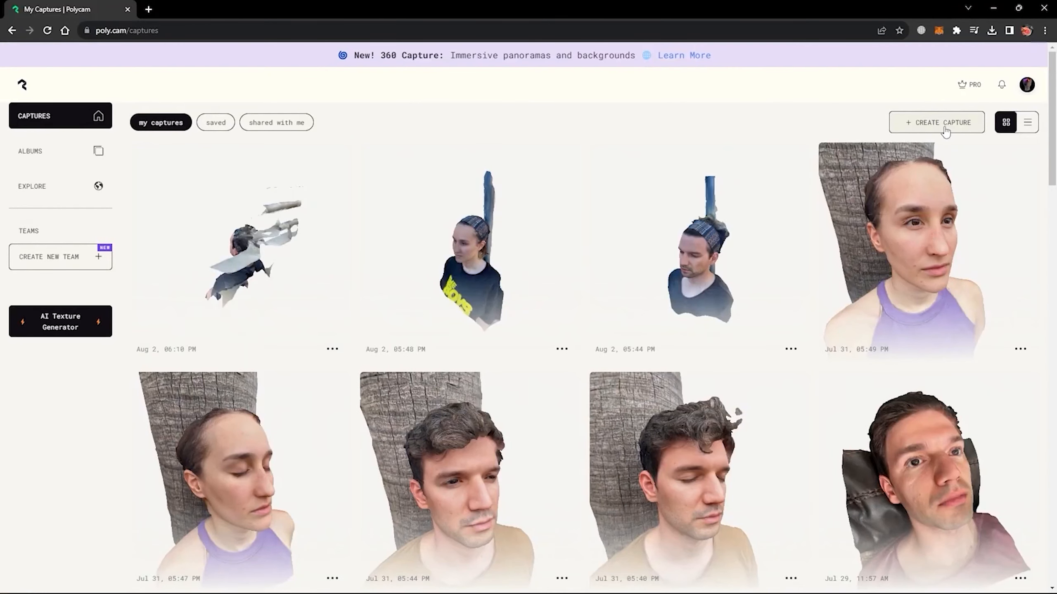
Switch to Polycam in the browser and start creating a new capture
{"action": "left_click", "coordinate": [945, 129]}
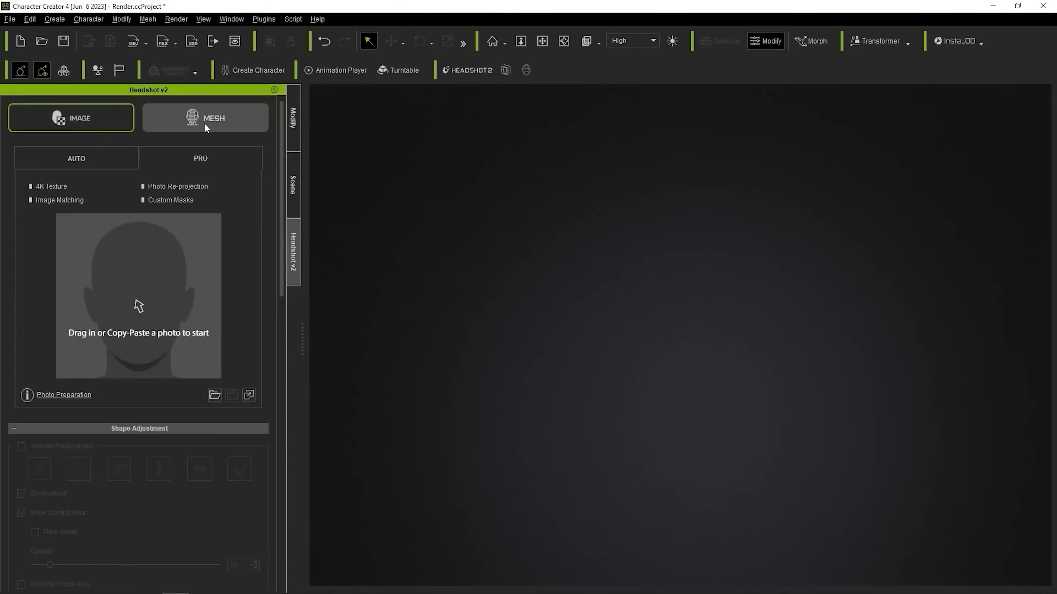
Generate a character from the elderly man's photo in Headshot's Image mode with Male body type and Clean Rough skin type
{"action": "left_click", "coordinate": [205, 124]}
{"action": "left_click", "coordinate": [97, 125]}
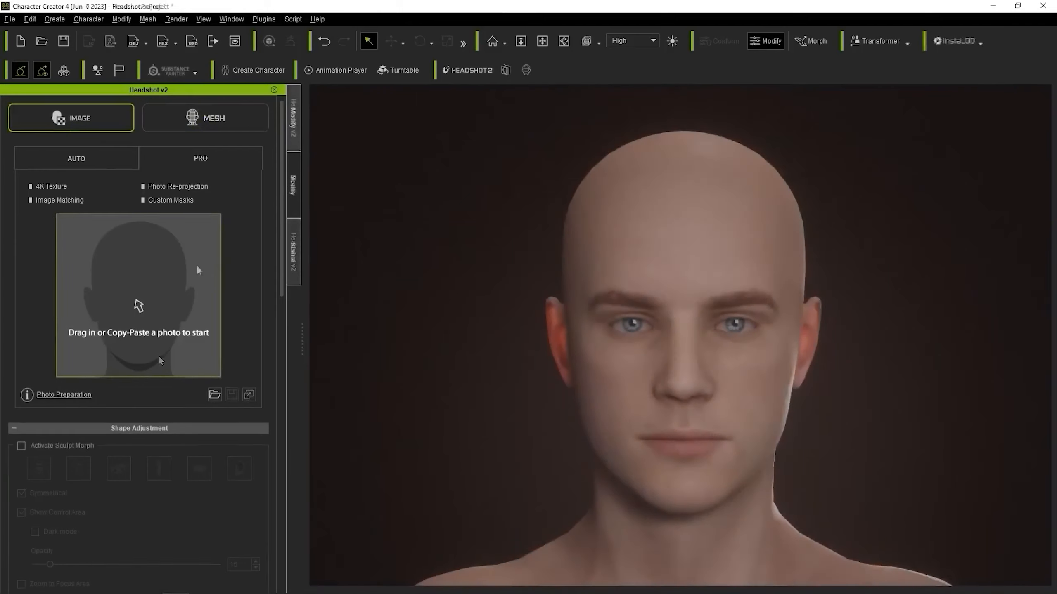
{"action": "left_click", "coordinate": [197, 264]}
{"action": "left_click", "coordinate": [260, 244]}
{"action": "left_click", "coordinate": [524, 472]}
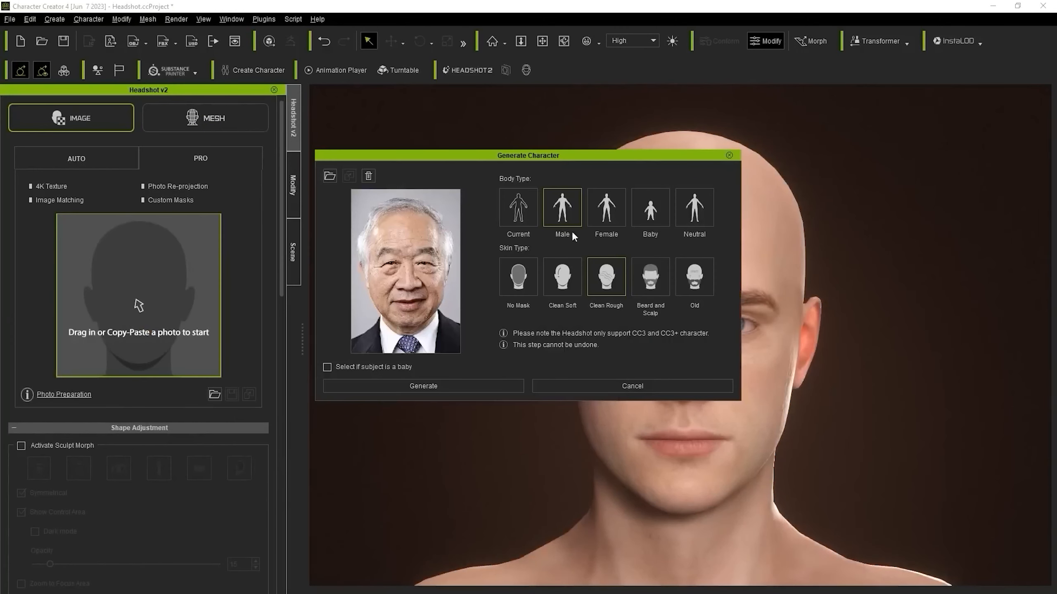
{"action": "left_click", "coordinate": [428, 386]}
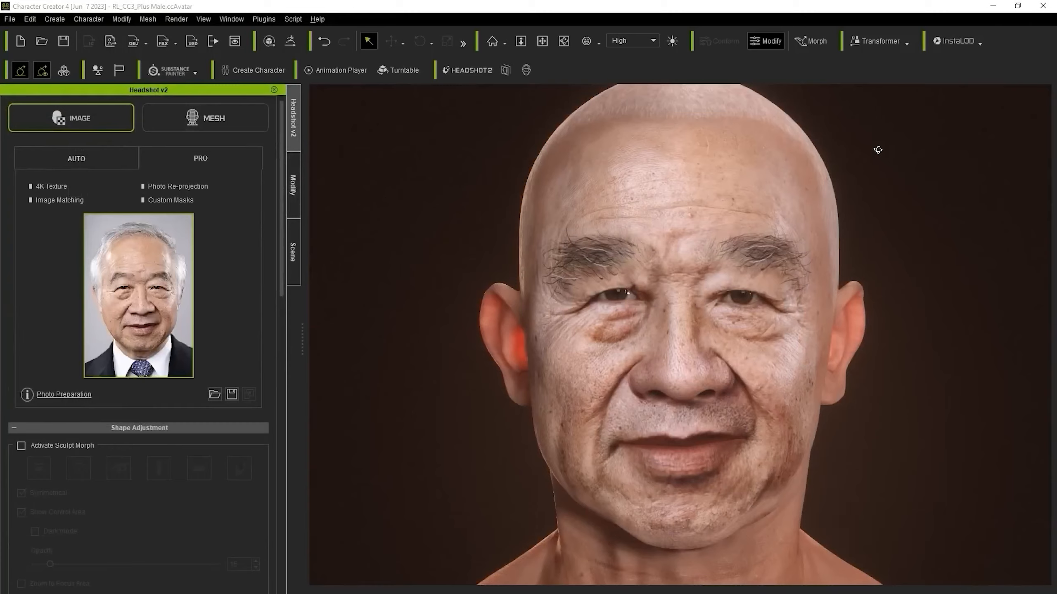
{"action": "right_click_drag", "start_coordinate": [878, 150], "coordinate": [1055, 149]}
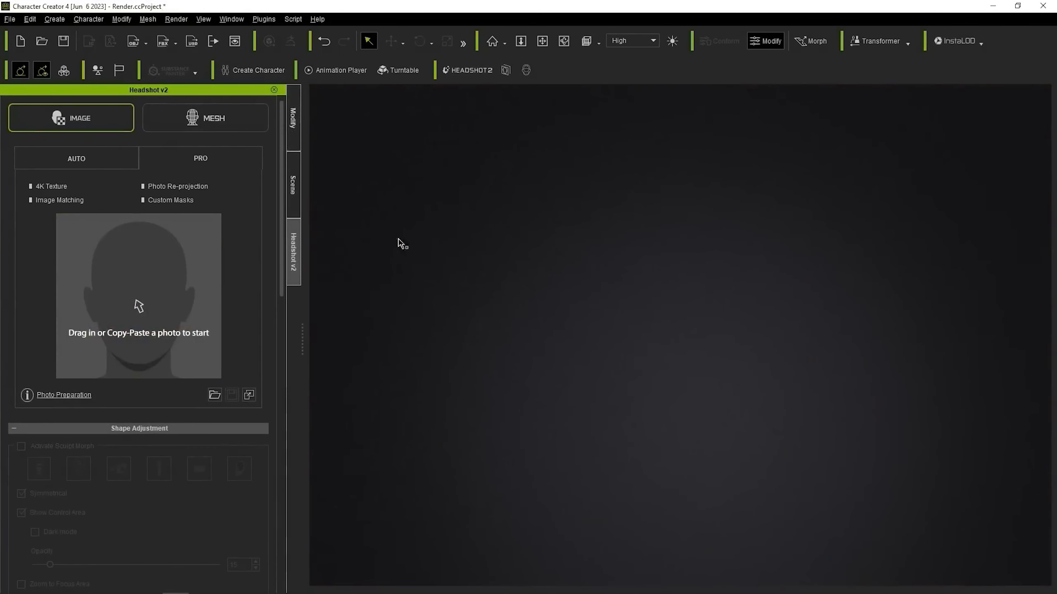
Switch Headshot to Mesh mode and look through the Lip Seam morphs of the creature character
{"action": "left_click", "coordinate": [188, 125]}
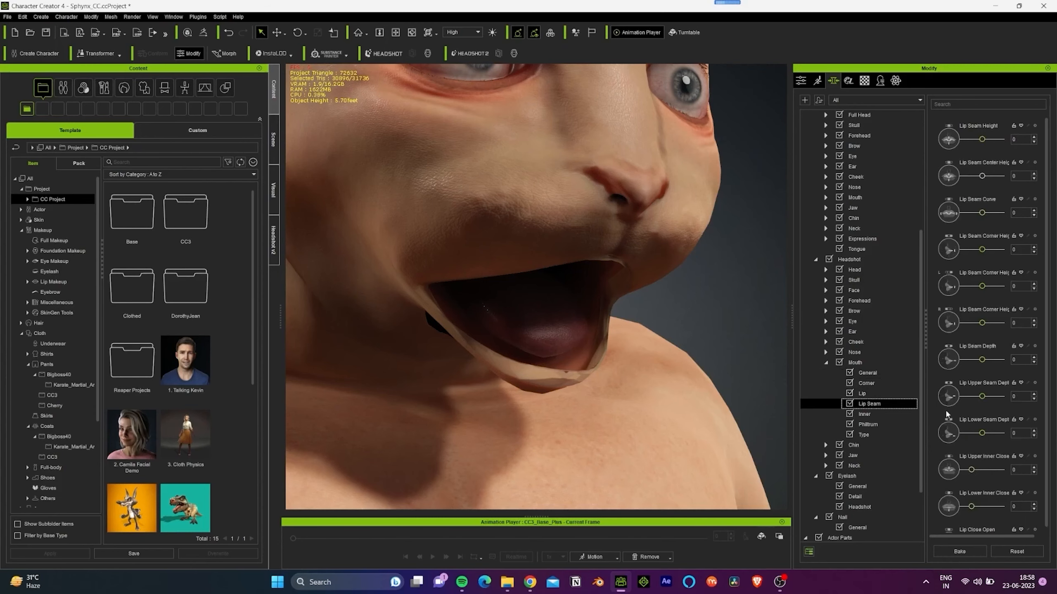
{"action": "scroll", "coordinate": [942, 386], "scroll_direction": "up", "scroll_amount": 2}
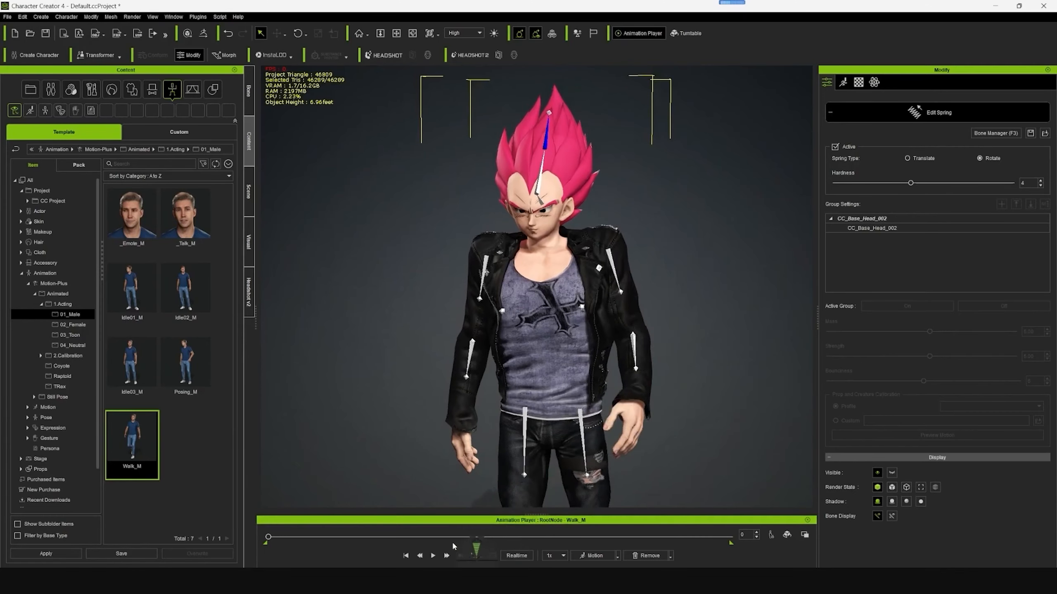
Play the Walk_M motion on the pink-haired character to preview the spring movement of the hair
{"action": "left_click", "coordinate": [433, 556]}
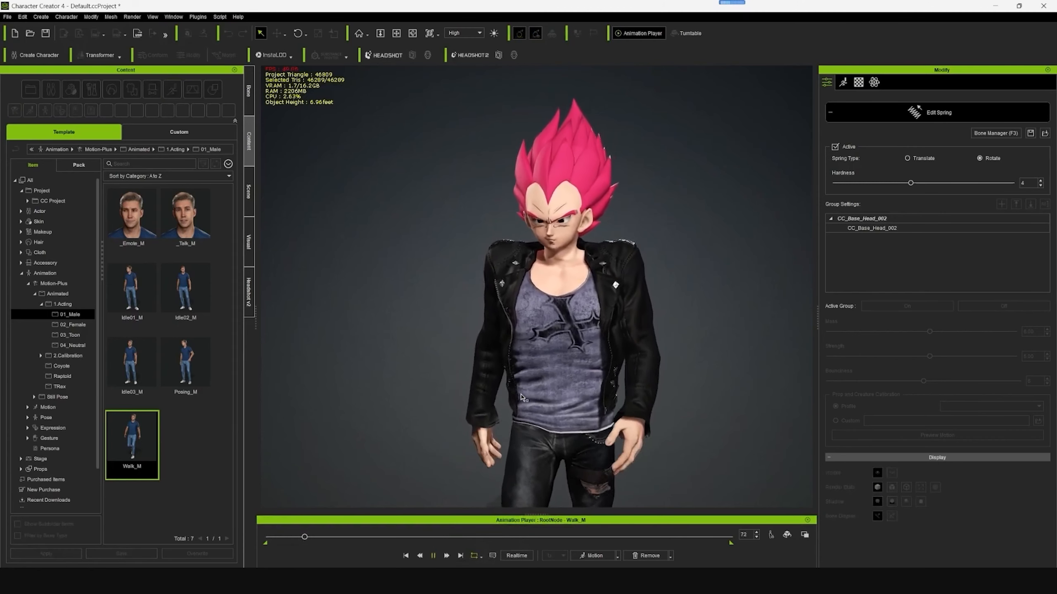
{"action": "key", "text": "space"}
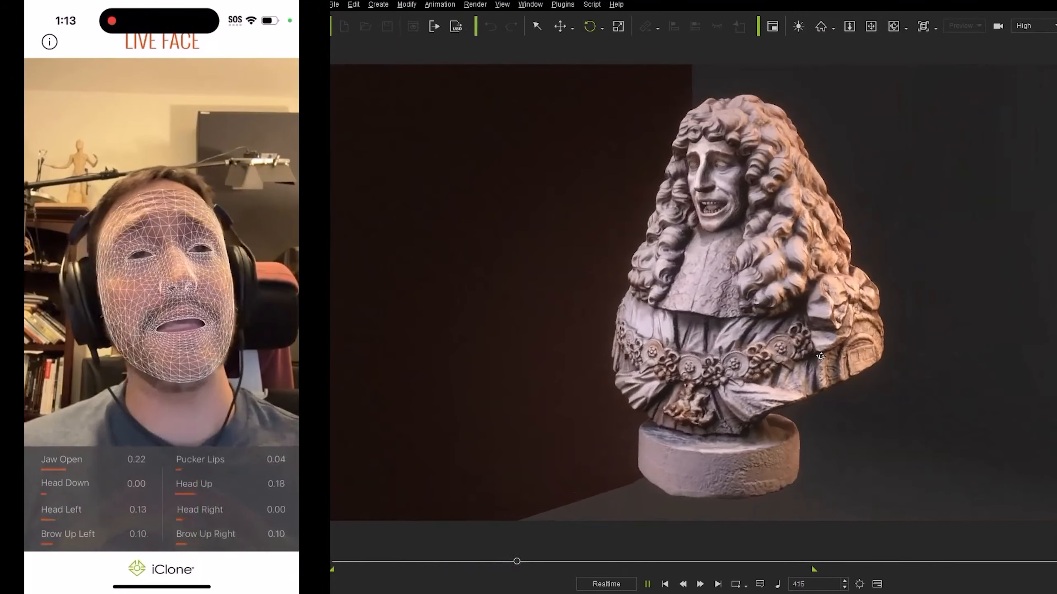
{"action": "right_click_drag", "start_coordinate": [518, 335], "coordinate": [1024, 326]}
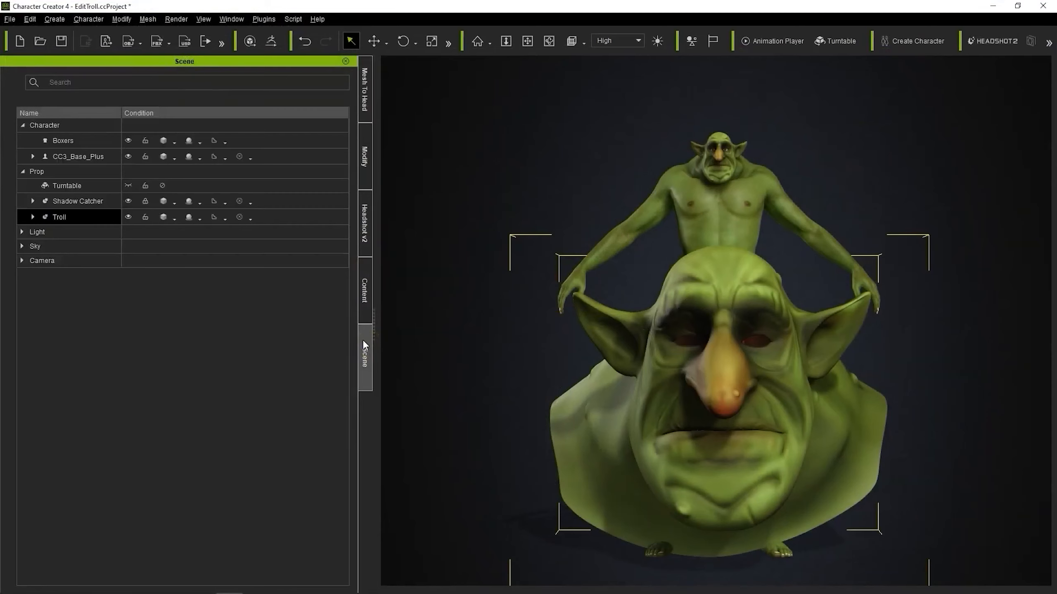
Hide the Troll head prop in the scene and select the green character's body
{"action": "left_click", "coordinate": [129, 218]}
{"action": "left_click", "coordinate": [682, 193]}
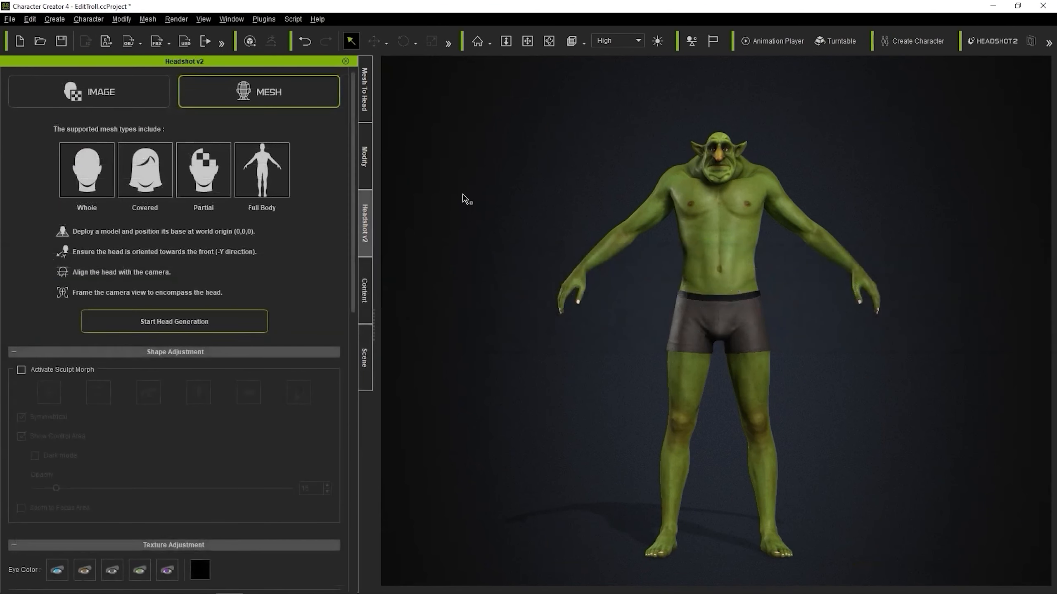
Reshape the troll's legs with morphs, setting Leg Length to -48, Thigh Length to 3 and Thigh Scale to -100
{"action": "left_click", "coordinate": [364, 179]}
{"action": "left_click", "coordinate": [52, 79]}
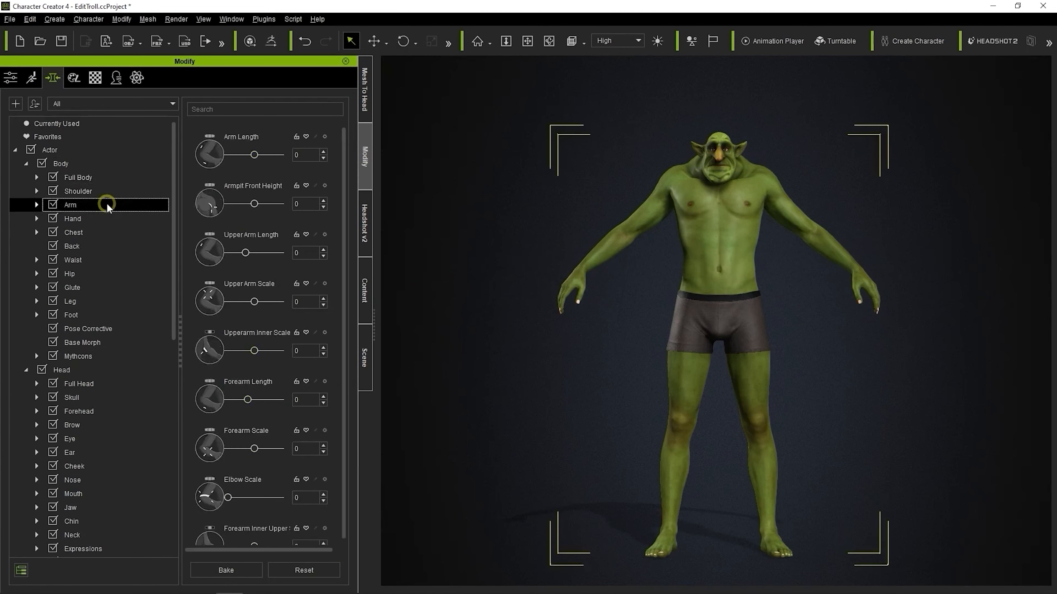
{"action": "left_click", "coordinate": [102, 249]}
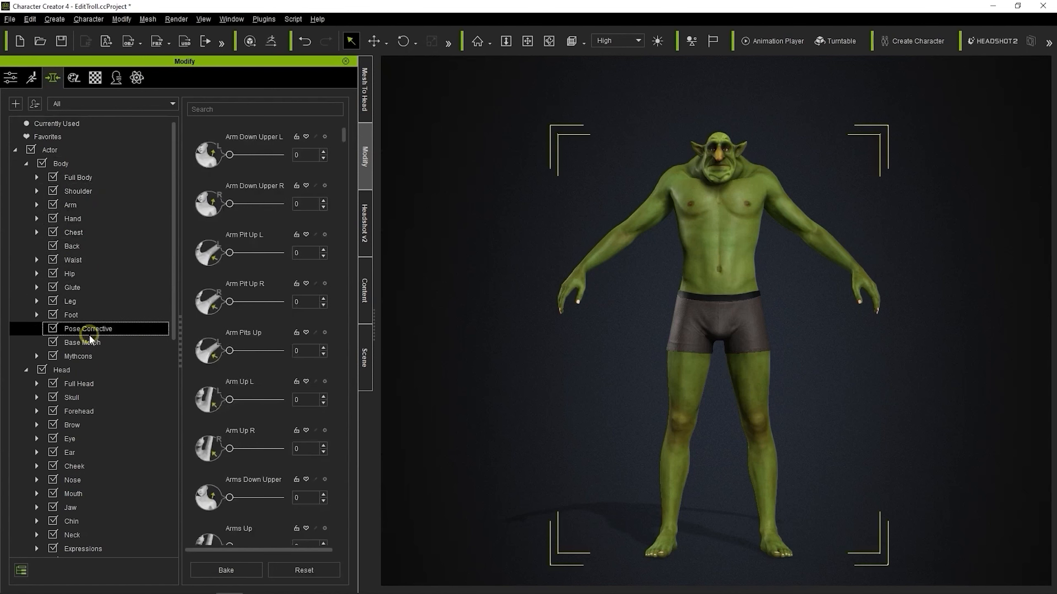
{"action": "mouse_move", "coordinate": [254, 160]}
{"action": "left_mouse_down"}
{"action": "mouse_move", "coordinate": [266, 159]}
{"action": "mouse_move", "coordinate": [239, 161]}
{"action": "mouse_move", "coordinate": [245, 167]}
{"action": "left_mouse_up"}
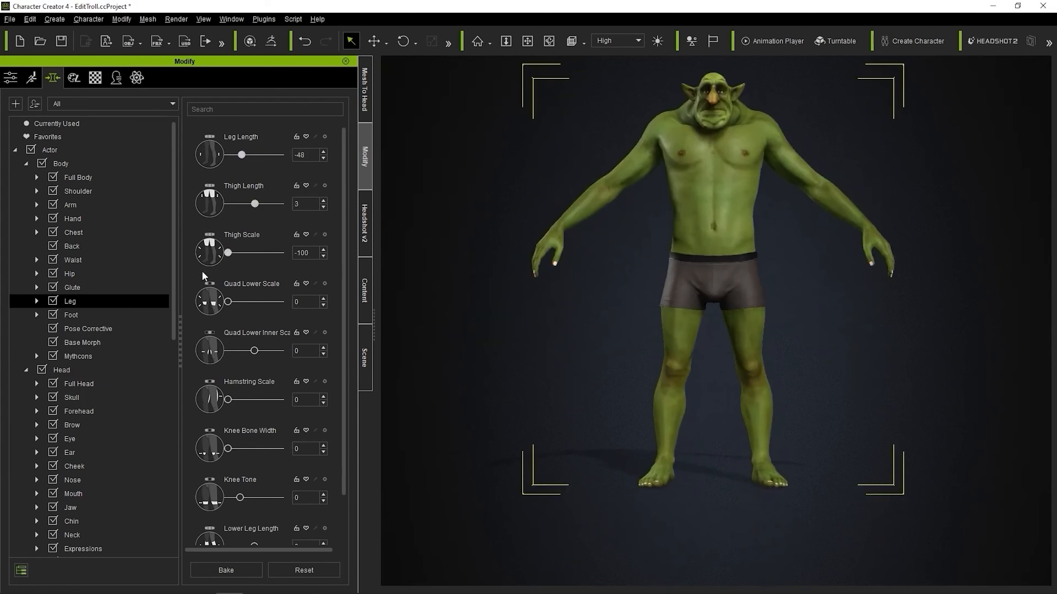
Enlarge the troll's feet with the body morphs and set Arm Length to -40
{"action": "left_click", "coordinate": [89, 330]}
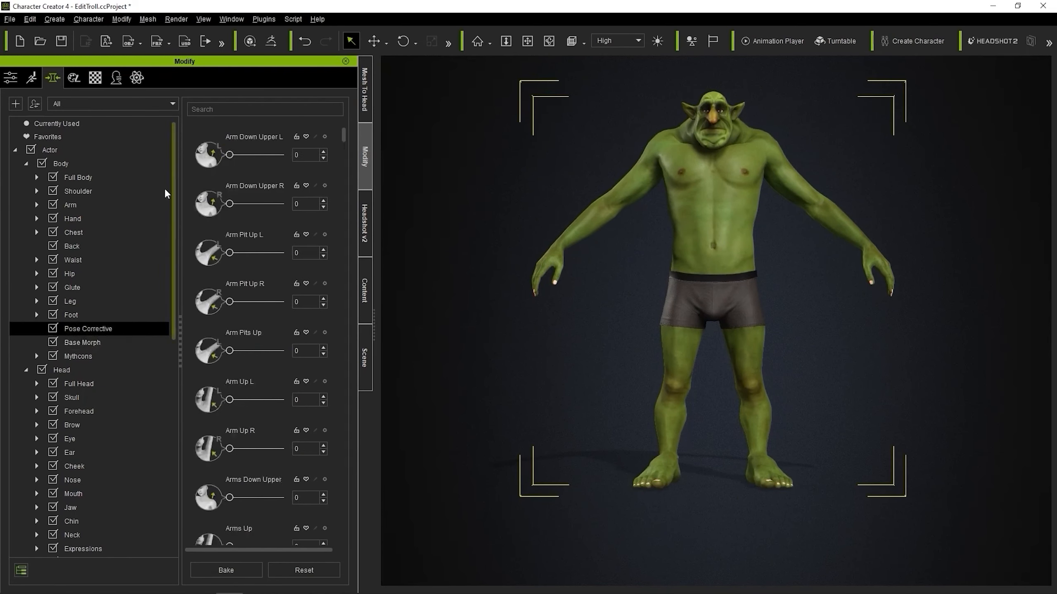
{"action": "scroll", "coordinate": [223, 489], "scroll_direction": "down", "scroll_amount": 1}
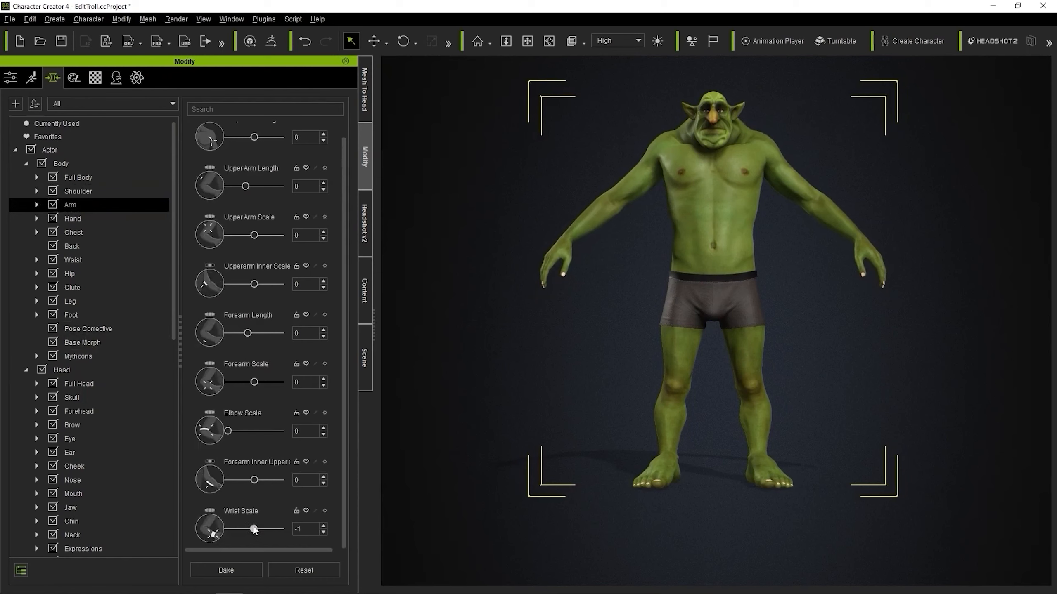
{"action": "left_click", "coordinate": [166, 233]}
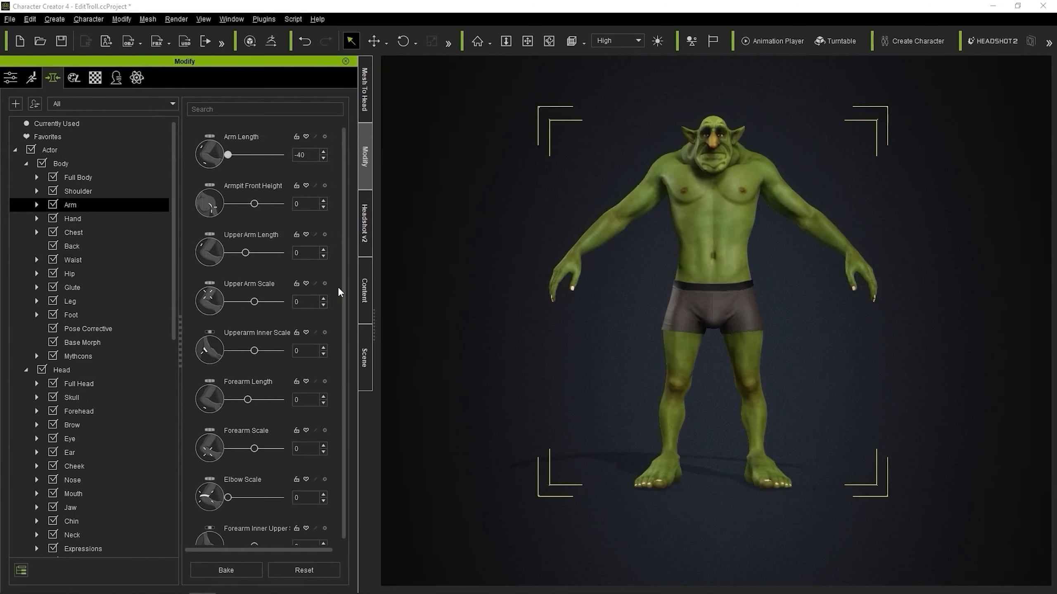
Open Proportion editing for the troll's body bones and activate scaling on the waist bone
{"action": "left_click", "coordinate": [9, 78]}
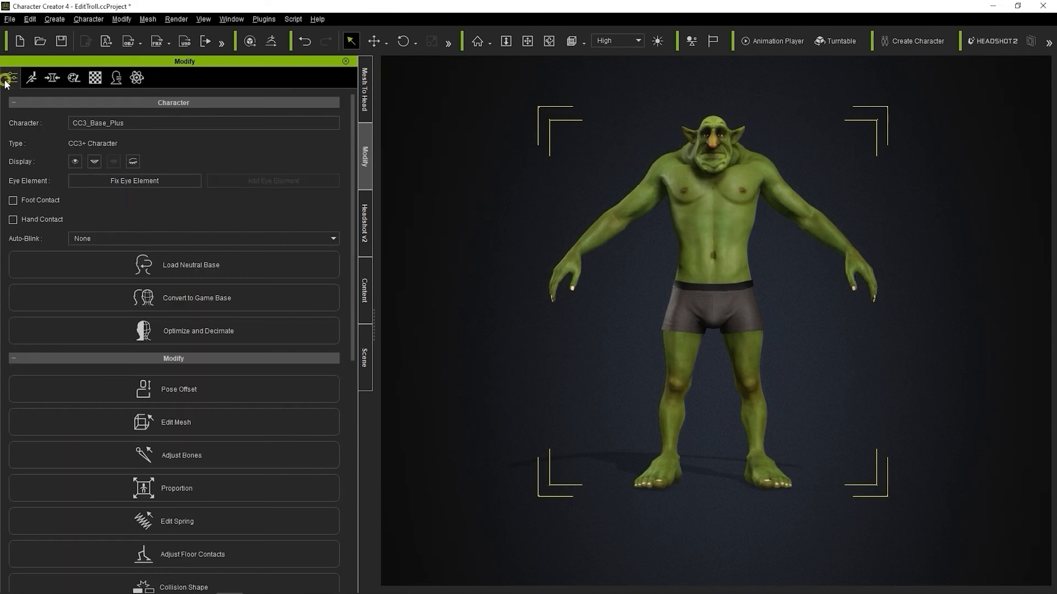
{"action": "scroll", "coordinate": [89, 233], "scroll_direction": "down", "scroll_amount": 4}
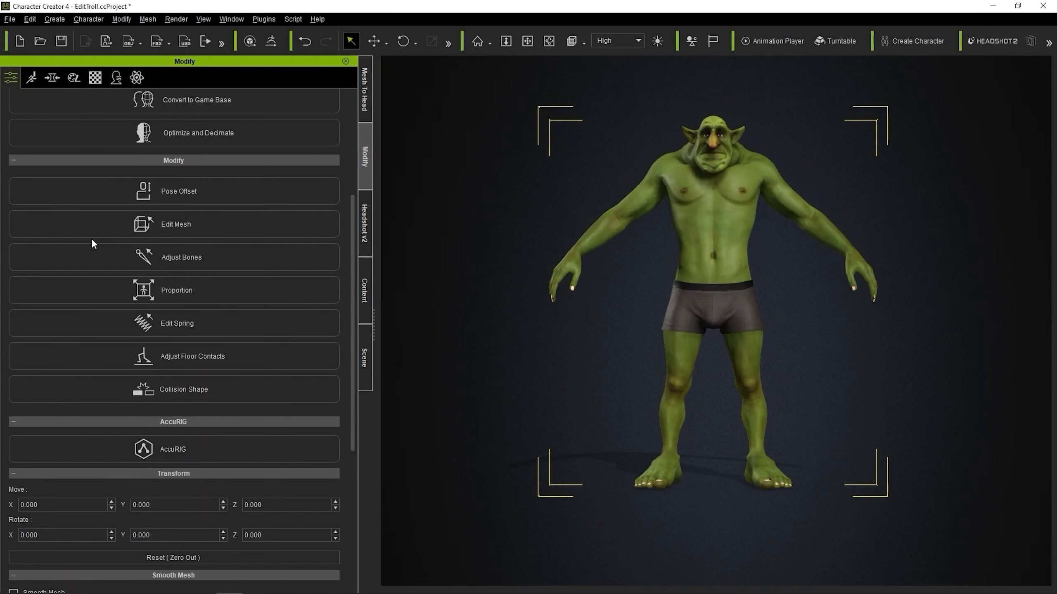
{"action": "left_click", "coordinate": [194, 291]}
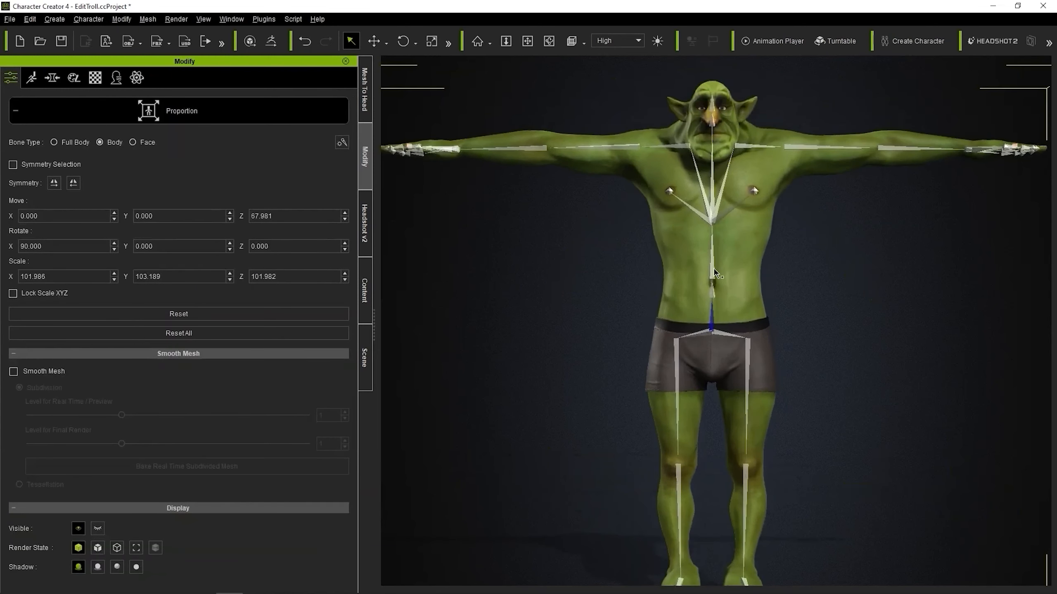
{"action": "key", "text": "r"}
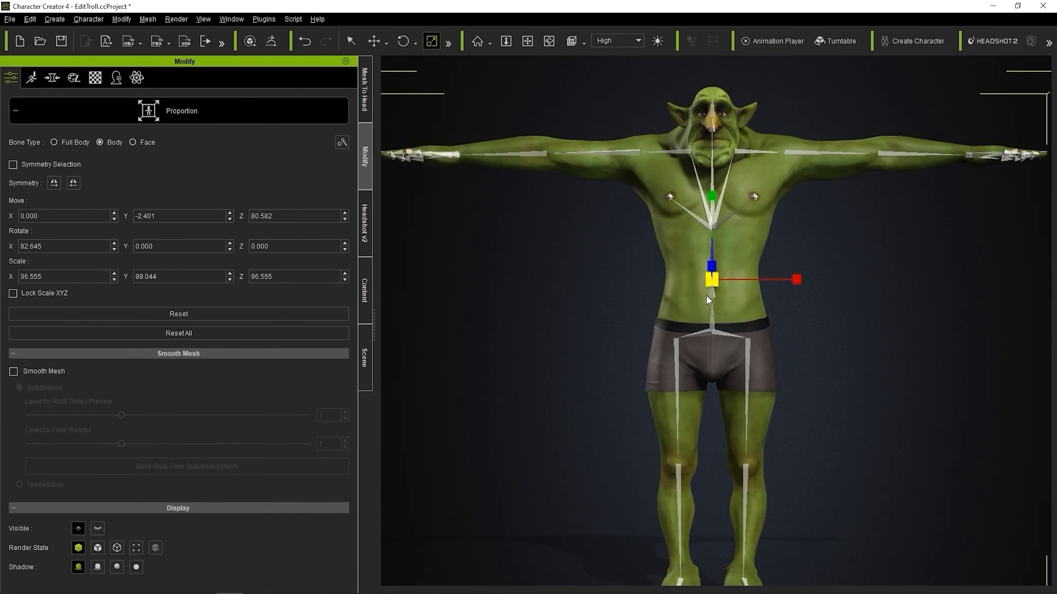
Scale the upper arm and forearm bones of both of the troll's arms
{"action": "left_click", "coordinate": [560, 173]}
{"action": "left_click_drag", "start_coordinate": [561, 174], "coordinate": [575, 175]}
{"action": "left_click", "coordinate": [534, 172]}
{"action": "left_click_drag", "start_coordinate": [480, 173], "coordinate": [526, 191]}
{"action": "left_click", "coordinate": [809, 171]}
{"action": "left_click_drag", "start_coordinate": [869, 172], "coordinate": [853, 178]}
{"action": "left_click", "coordinate": [887, 171]}
{"action": "left_click_drag", "start_coordinate": [941, 172], "coordinate": [913, 175]}
Scale the thigh bones of both of the troll's legs
{"action": "left_click", "coordinate": [734, 250]}
{"action": "left_click_drag", "start_coordinate": [735, 250], "coordinate": [736, 252]}
{"action": "left_click", "coordinate": [663, 260]}
{"action": "left_click_drag", "start_coordinate": [659, 246], "coordinate": [662, 252]}
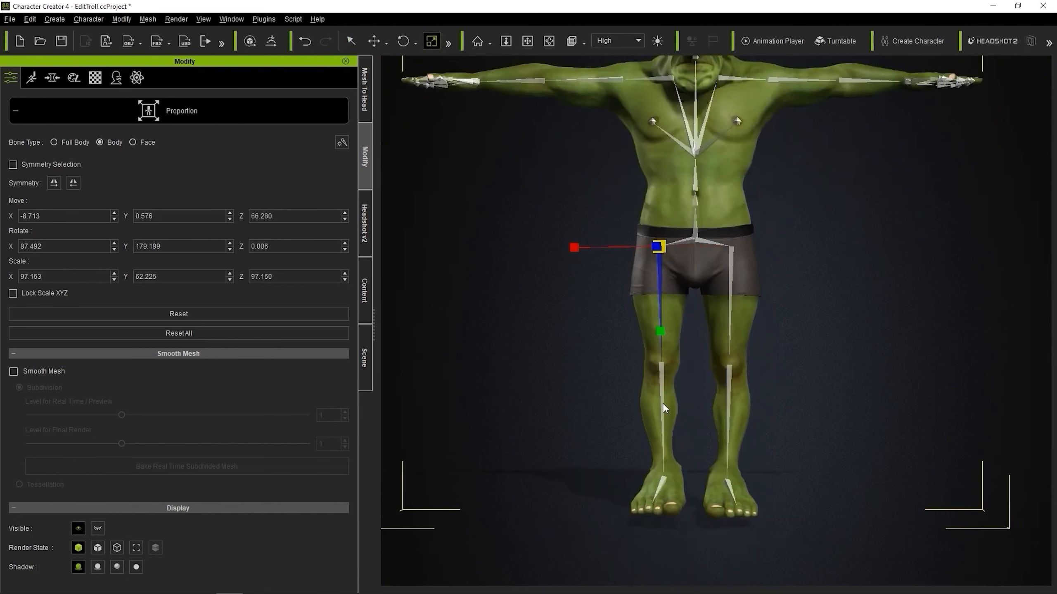
Scale the lower leg bones of both legs and finish the Proportion editing
{"action": "left_click", "coordinate": [665, 406]}
{"action": "left_click_drag", "start_coordinate": [662, 364], "coordinate": [663, 369]}
{"action": "left_click", "coordinate": [729, 404]}
{"action": "left_click_drag", "start_coordinate": [729, 364], "coordinate": [731, 370]}
{"action": "left_click", "coordinate": [247, 116]}
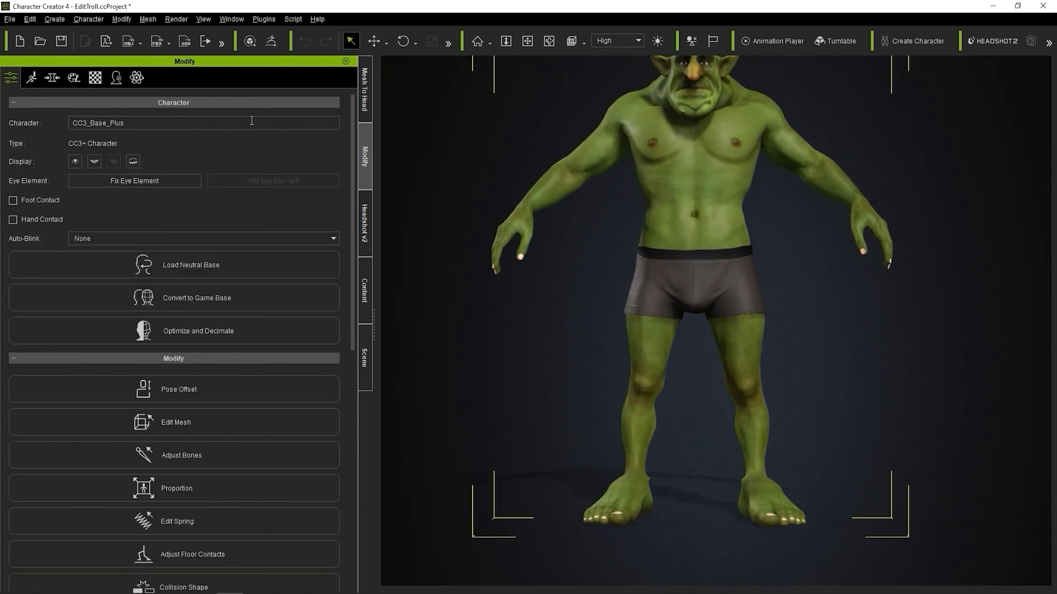
Apply the Spear nail preset from the Actor Nail content to the troll's hands
{"action": "scroll", "coordinate": [703, 260], "scroll_direction": "down", "scroll_amount": 3}
{"action": "middle_click_drag", "start_coordinate": [703, 260], "coordinate": [706, 298]}
{"action": "right_click_drag", "start_coordinate": [706, 297], "coordinate": [783, 333]}
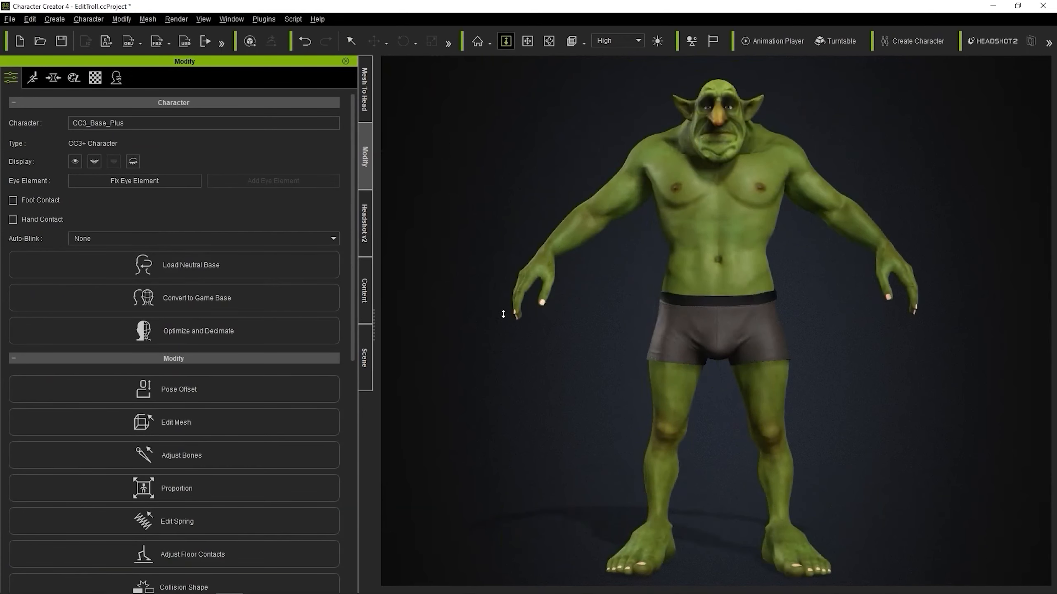
{"action": "right_click_drag", "start_coordinate": [503, 315], "coordinate": [503, 169]}
{"action": "middle_click_drag", "start_coordinate": [503, 168], "coordinate": [653, 194]}
{"action": "right_click_drag", "start_coordinate": [653, 194], "coordinate": [755, 213]}
{"action": "scroll", "coordinate": [755, 213], "scroll_direction": "up", "scroll_amount": 3}
{"action": "middle_click_drag", "start_coordinate": [755, 213], "coordinate": [679, 321]}
{"action": "left_click", "coordinate": [367, 287]}
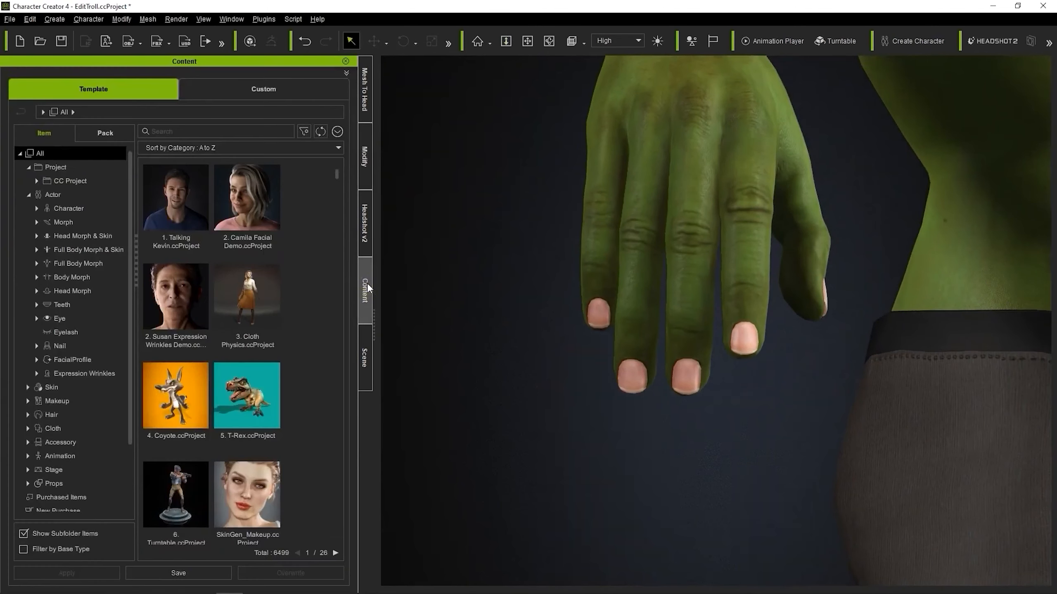
{"action": "left_click", "coordinate": [60, 346]}
{"action": "scroll", "coordinate": [340, 300], "scroll_direction": "down", "scroll_amount": 1}
{"action": "left_click_drag", "start_coordinate": [248, 306], "coordinate": [846, 271]}
{"action": "left_click", "coordinate": [484, 314]}
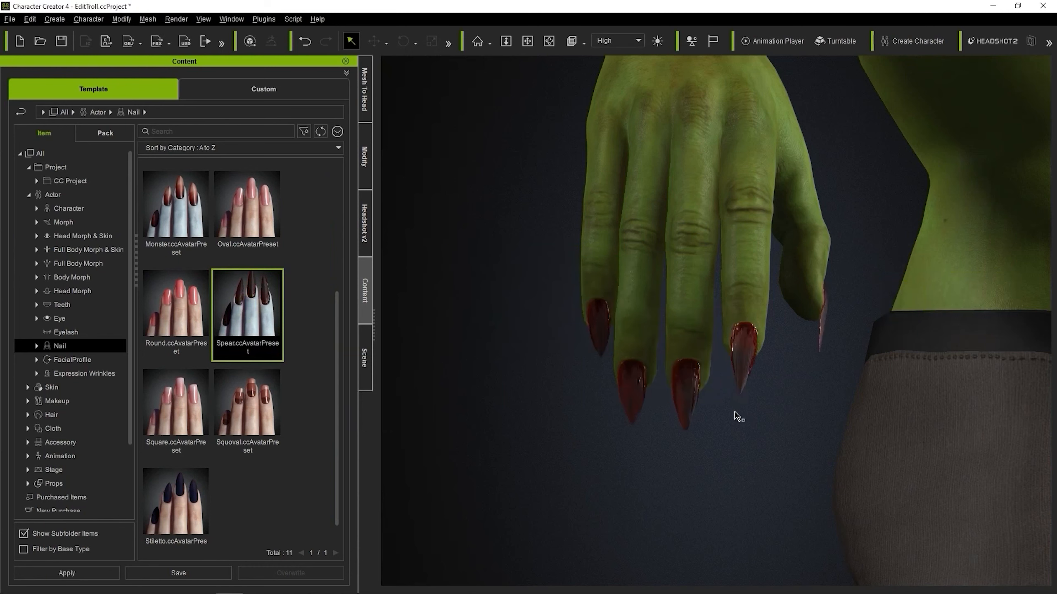
Search the morphs for "nail" and reduce the Nail Almond morph on the troll
{"action": "left_click", "coordinate": [365, 167]}
{"action": "left_click", "coordinate": [53, 80]}
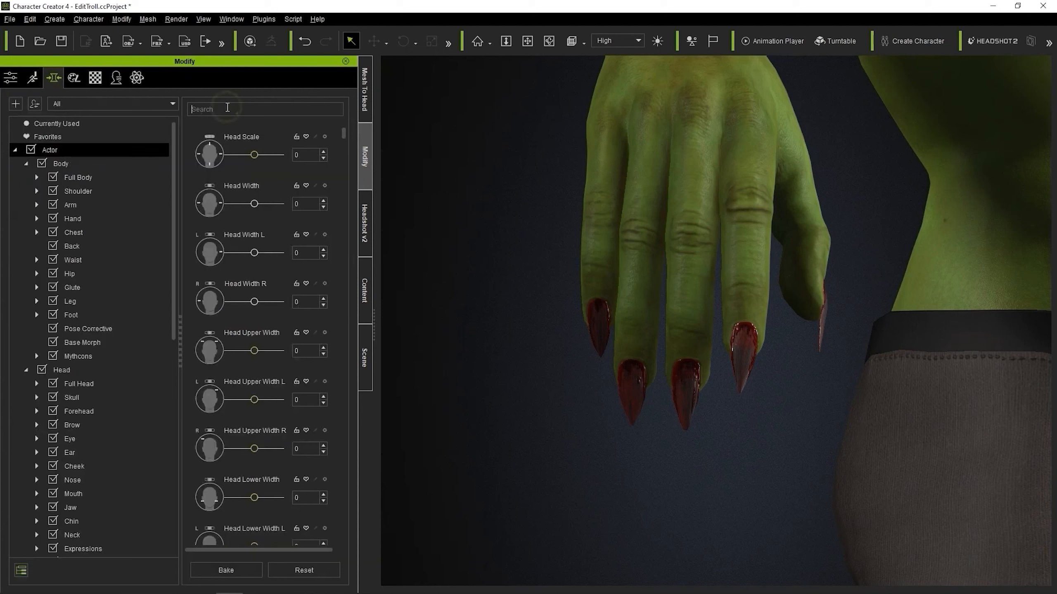
{"action": "type", "text": "nail"}
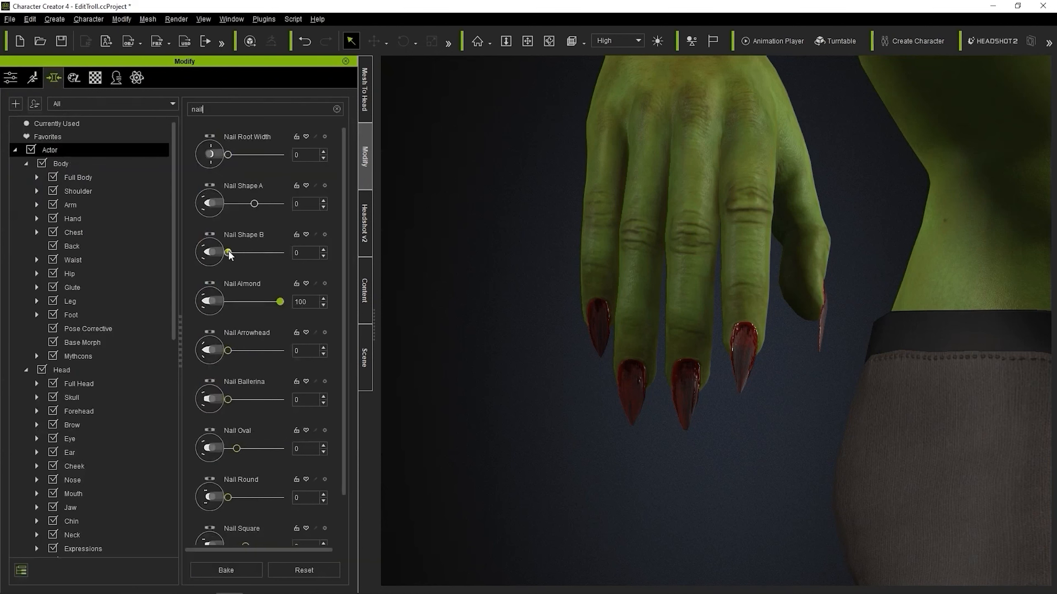
{"action": "left_click_drag", "start_coordinate": [279, 302], "coordinate": [232, 302]}
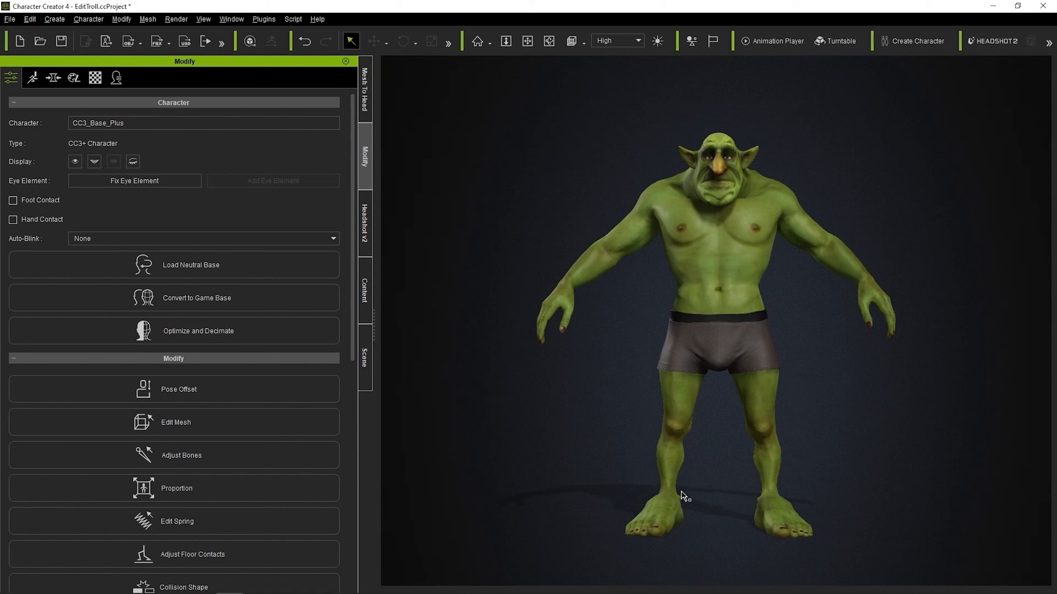
Show the Animation Player, load the Walk_M_Toon motion on the troll and play it
{"action": "left_click", "coordinate": [775, 41]}
{"action": "left_click", "coordinate": [793, 577]}
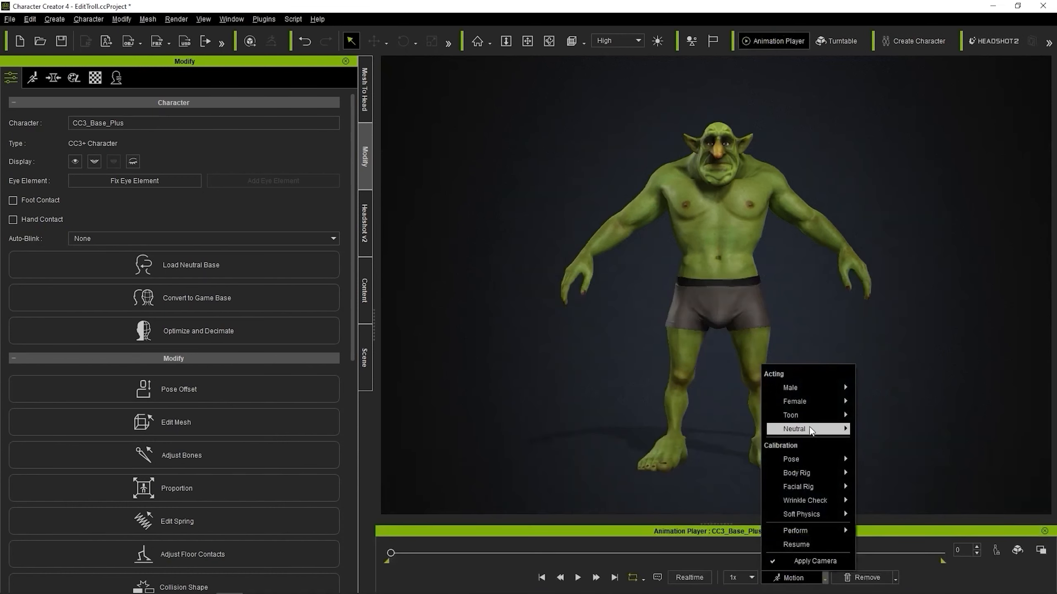
{"action": "mouse_move", "coordinate": [814, 417]}
{"action": "left_click", "coordinate": [895, 442]}
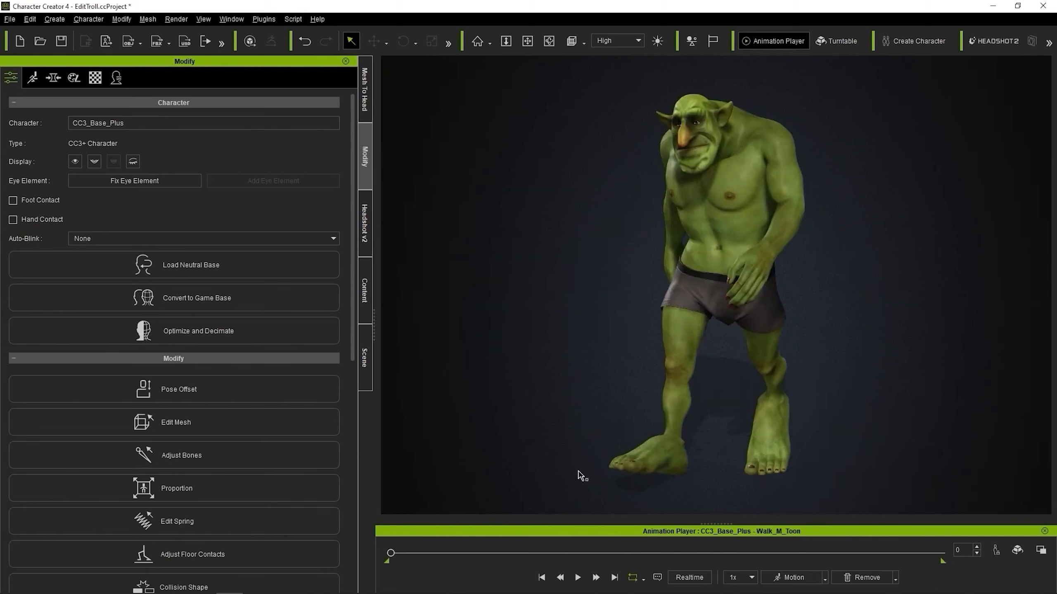
{"action": "left_click", "coordinate": [577, 577]}
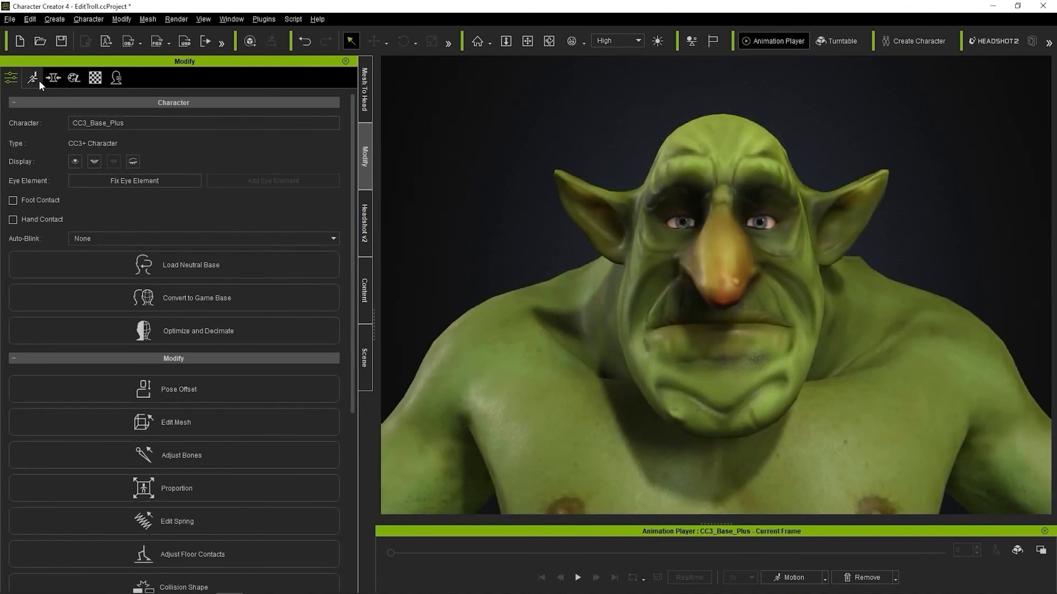
Open facial muscle editing for the troll, test a face muscle and revert the pose
{"action": "left_click", "coordinate": [32, 78]}
{"action": "left_click", "coordinate": [227, 200]}
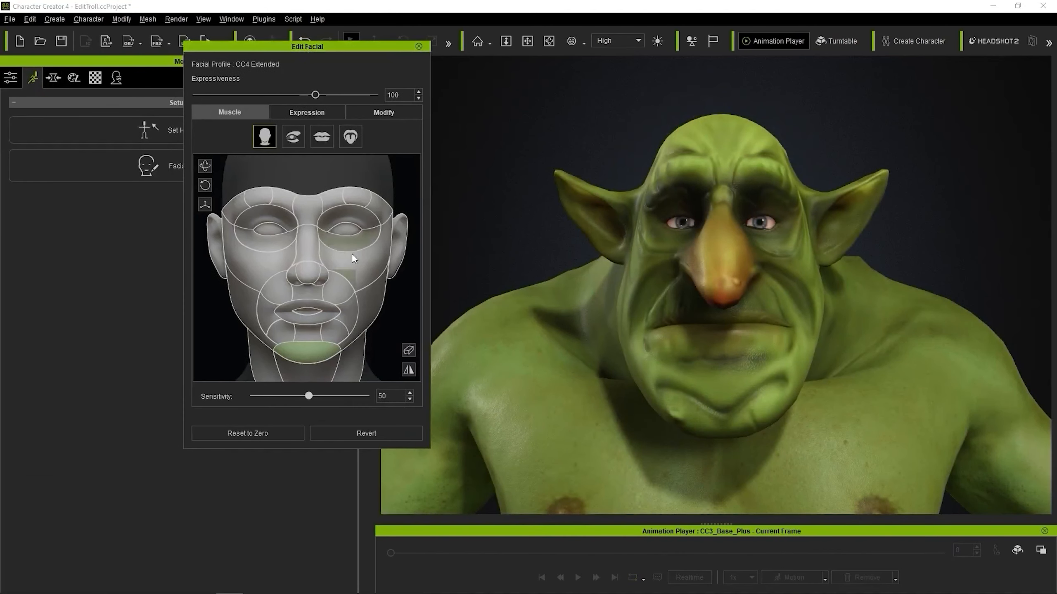
{"action": "mouse_move", "coordinate": [411, 293]}
{"action": "left_mouse_down"}
{"action": "mouse_move", "coordinate": [410, 308]}
{"action": "mouse_move", "coordinate": [408, 285]}
{"action": "left_mouse_up"}
{"action": "left_click", "coordinate": [347, 432]}
Test the troll's chin, upper eyelid and nose bridge muscles, reverting the pose between tests
{"action": "left_click", "coordinate": [317, 349]}
{"action": "left_click_drag", "start_coordinate": [326, 310], "coordinate": [399, 333]}
{"action": "left_click", "coordinate": [384, 433]}
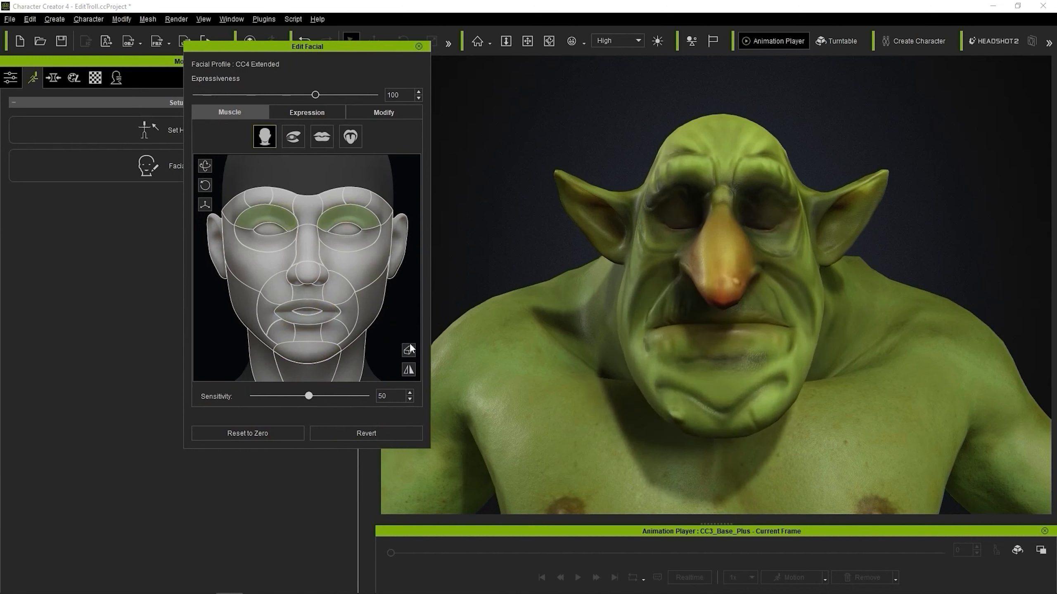
{"action": "left_click", "coordinate": [371, 433]}
{"action": "left_click_drag", "start_coordinate": [308, 235], "coordinate": [398, 270]}
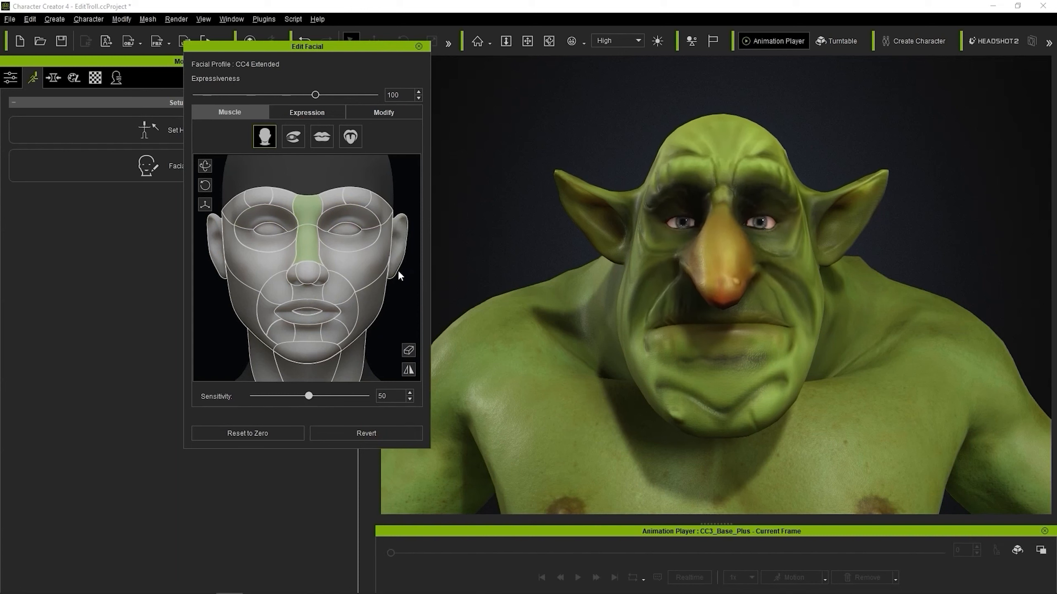
{"action": "left_click_drag", "start_coordinate": [388, 310], "coordinate": [363, 326]}
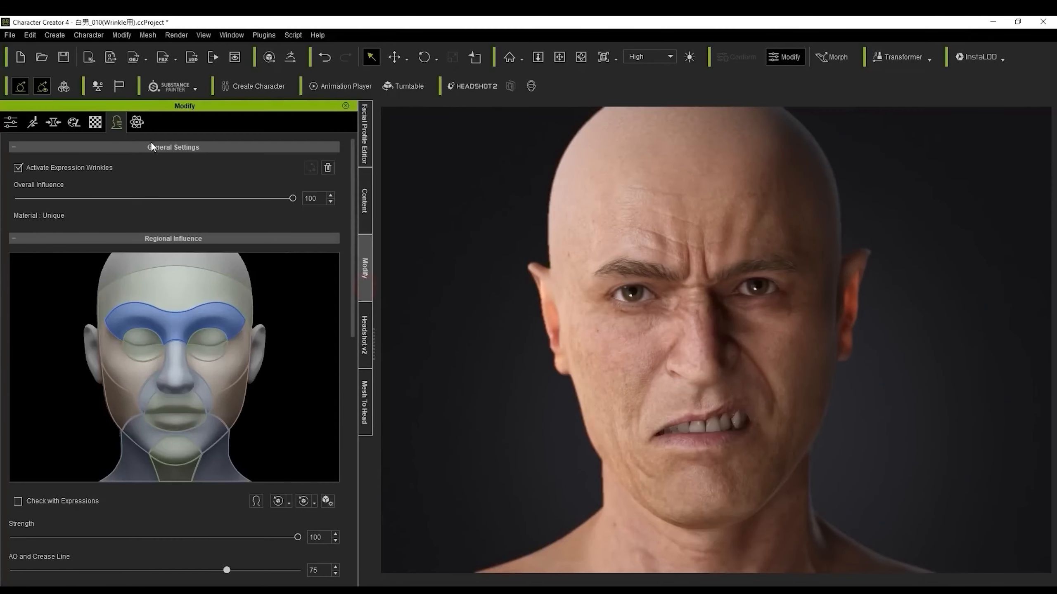
Vary the Overall Influence of the expression wrinkles on the bald man's grimacing face
{"action": "mouse_move", "coordinate": [292, 198]}
{"action": "left_mouse_down"}
{"action": "mouse_move", "coordinate": [12, 199]}
{"action": "mouse_move", "coordinate": [307, 199]}
{"action": "left_mouse_up"}
{"action": "left_click_drag", "start_coordinate": [211, 196], "coordinate": [339, 192]}
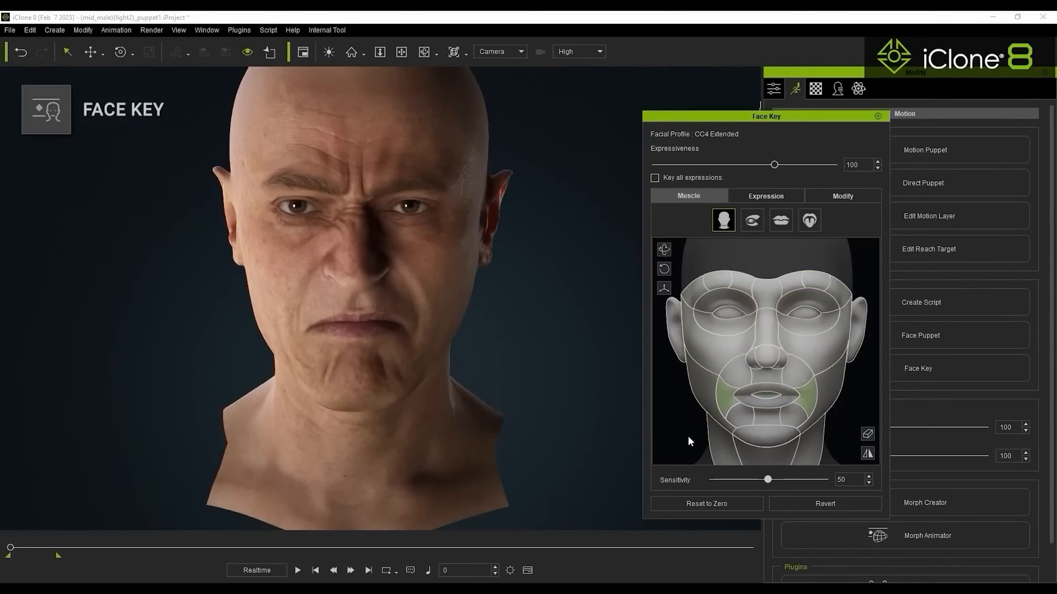
Switch to iClone and pose the mouth corner muscles of the bald man's head with Face Key
{"action": "left_click_drag", "start_coordinate": [687, 435], "coordinate": [687, 419]}
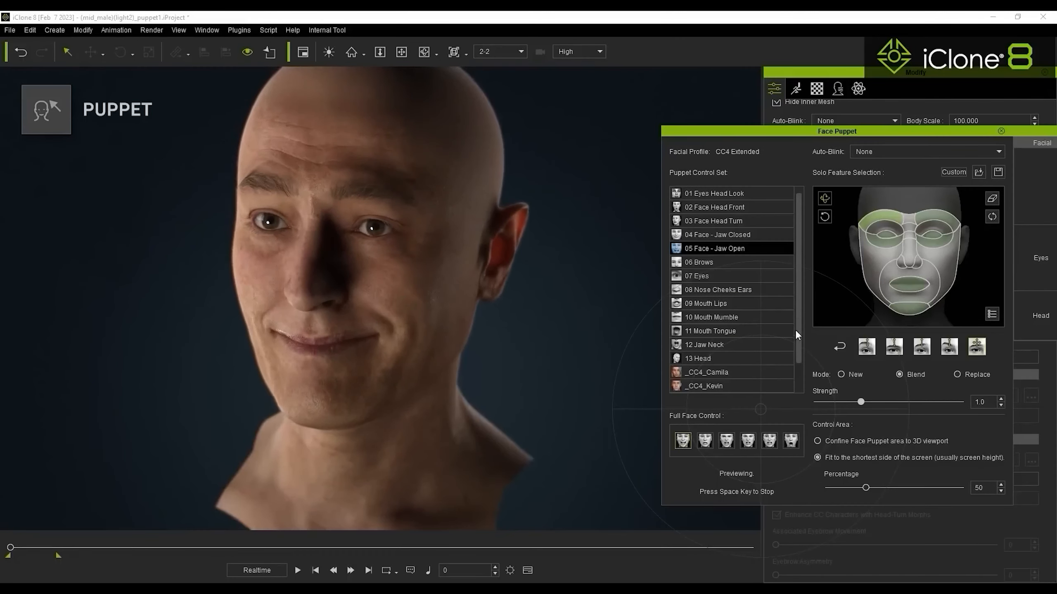